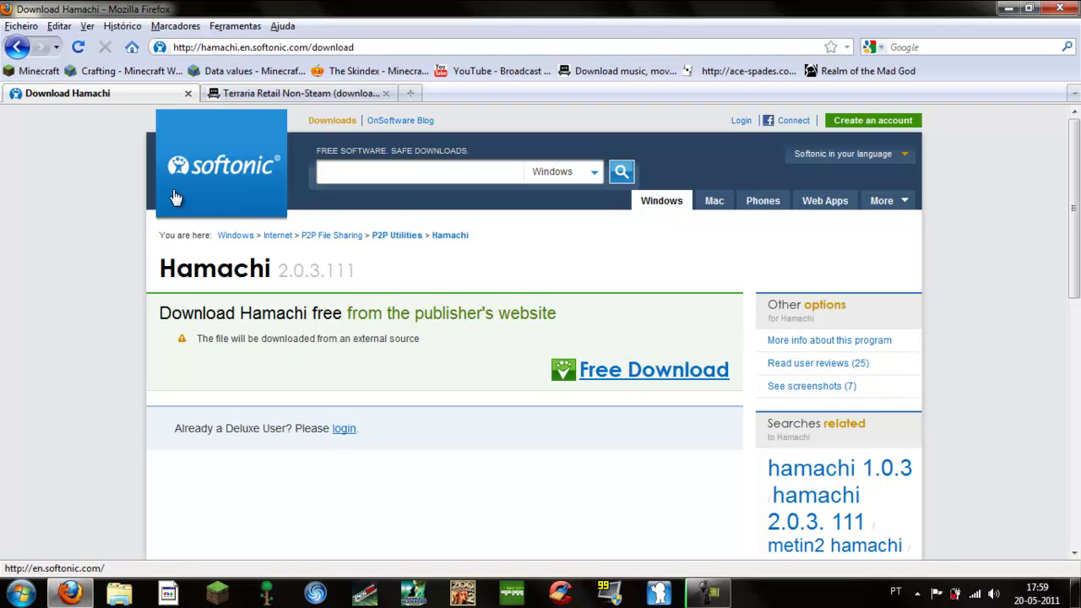
Switch to the Terraria torrent page in Firefox and scroll to its install instructions.
left_click(253, 95)
scroll(418, 206, "up", 4)
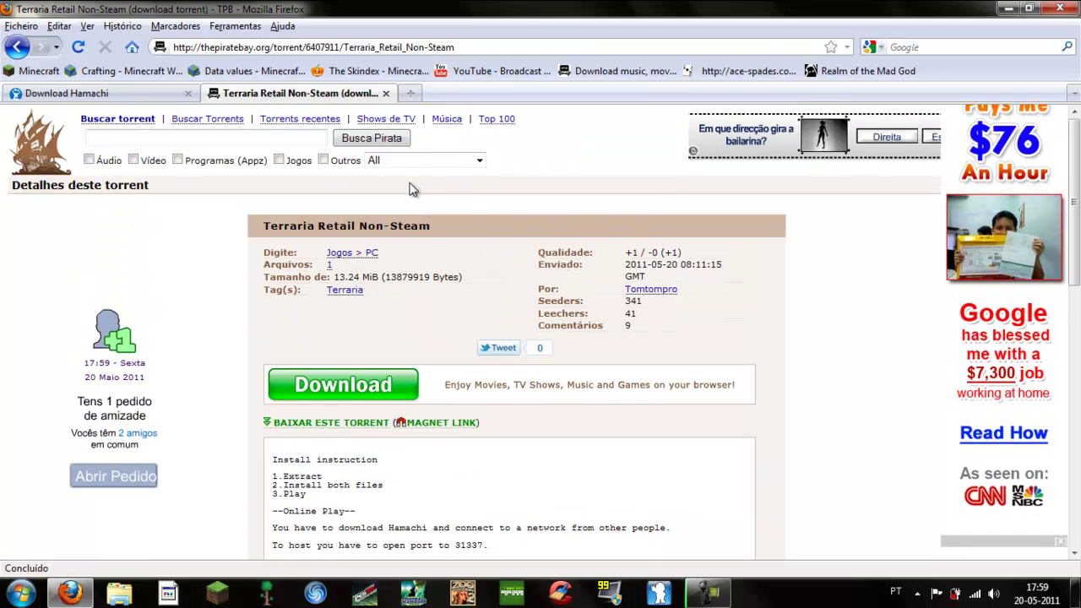
scroll(464, 281, "down", 6)
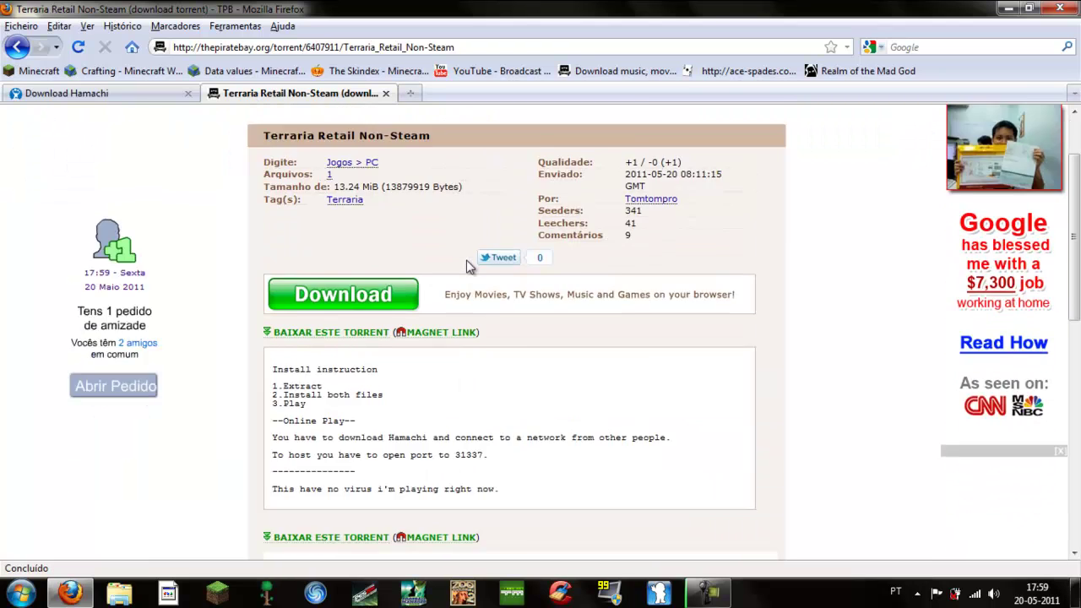
scroll(500, 292, "up", 4)
scroll(457, 245, "up", 2)
Cancel the Terraria torrent download dialog without saving, then minimize Firefox to the desktop.
left_click(363, 423)
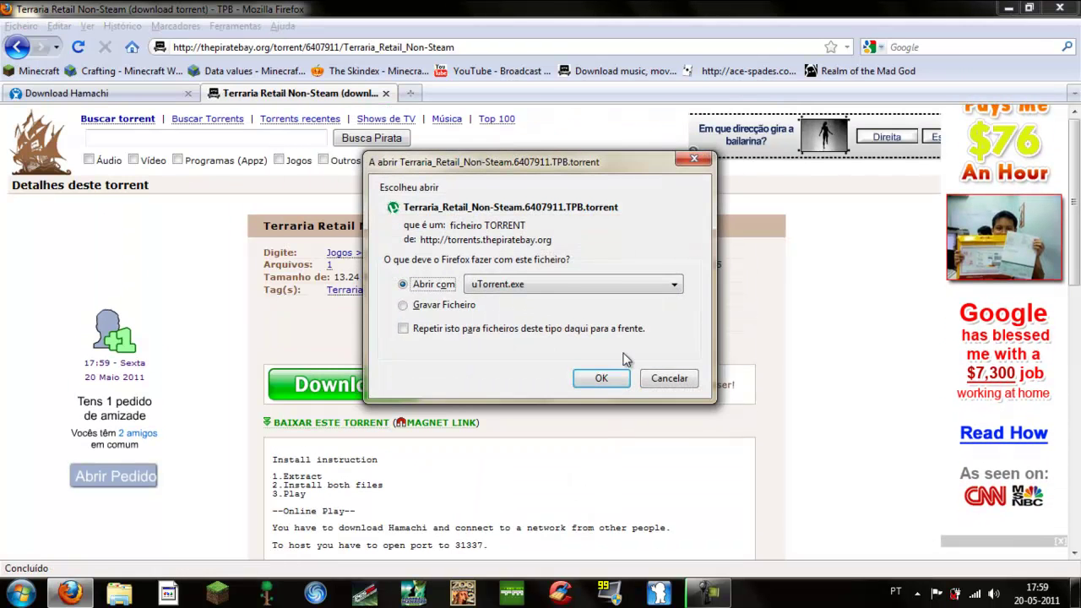
left_click(669, 380)
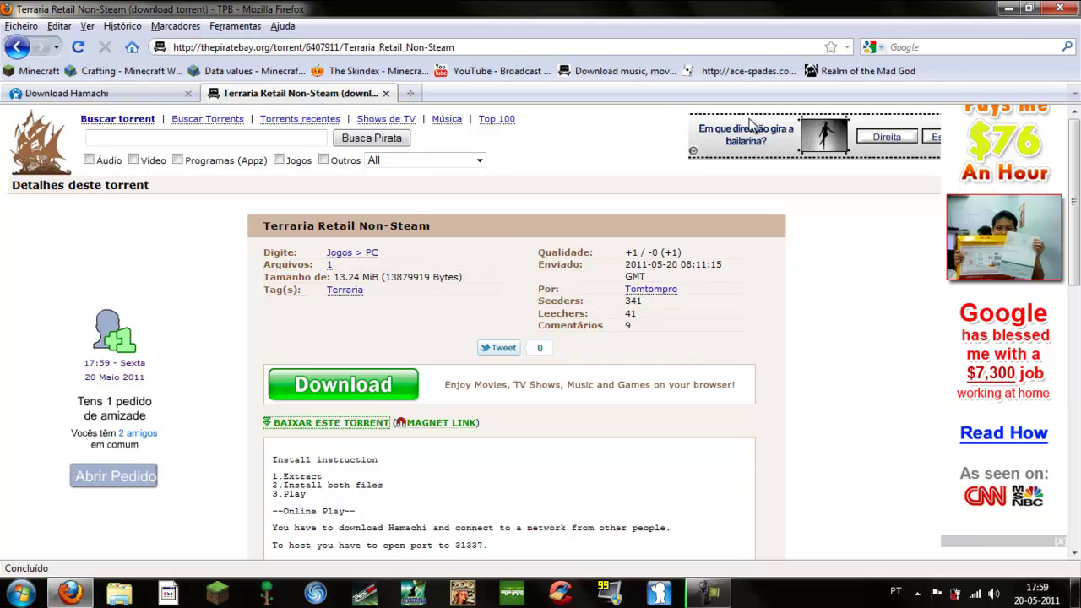
left_click(1005, 8)
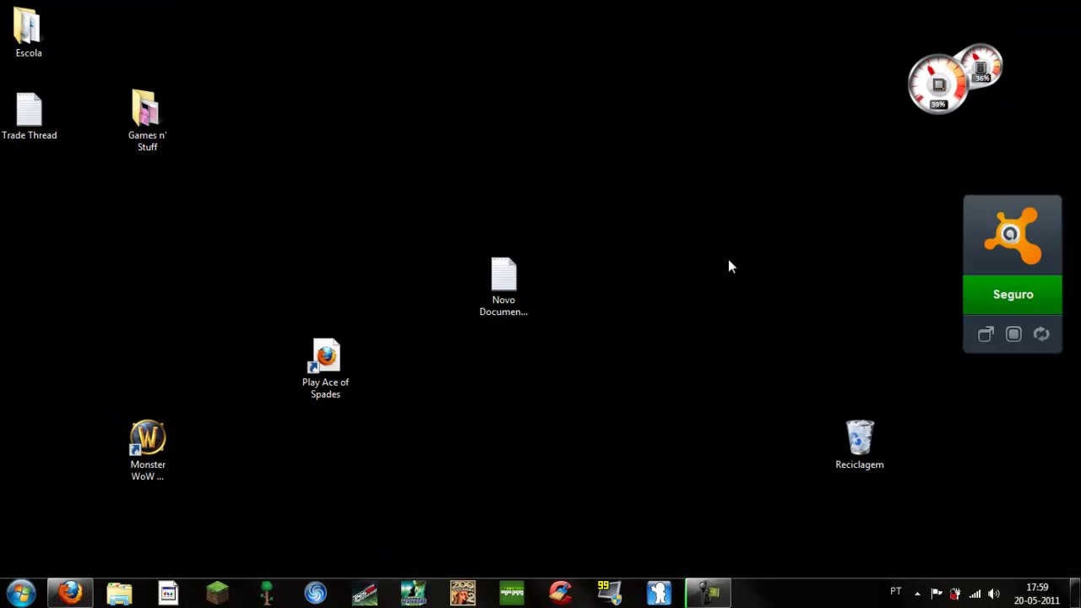
Open Hamachi from the tray and create a password-protected network named Terraria Network 23.
left_click(917, 594)
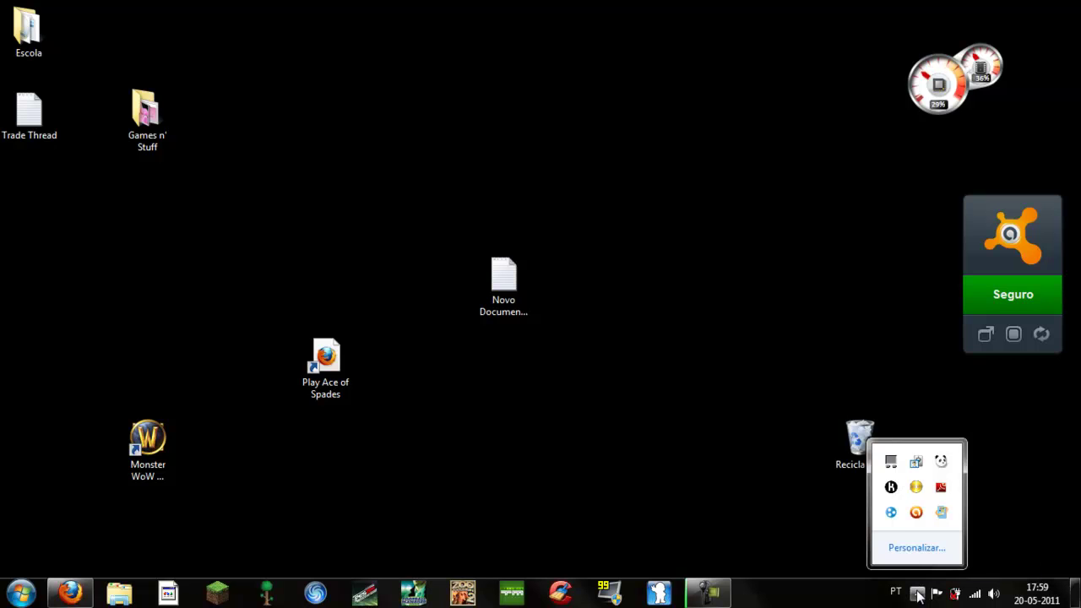
left_click(891, 516)
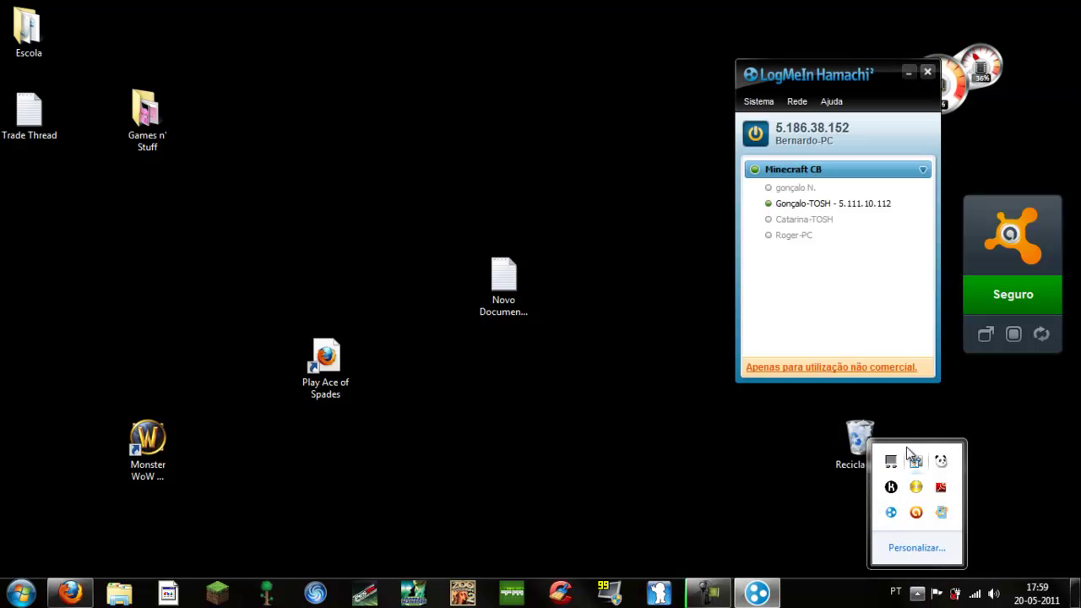
left_click(796, 105)
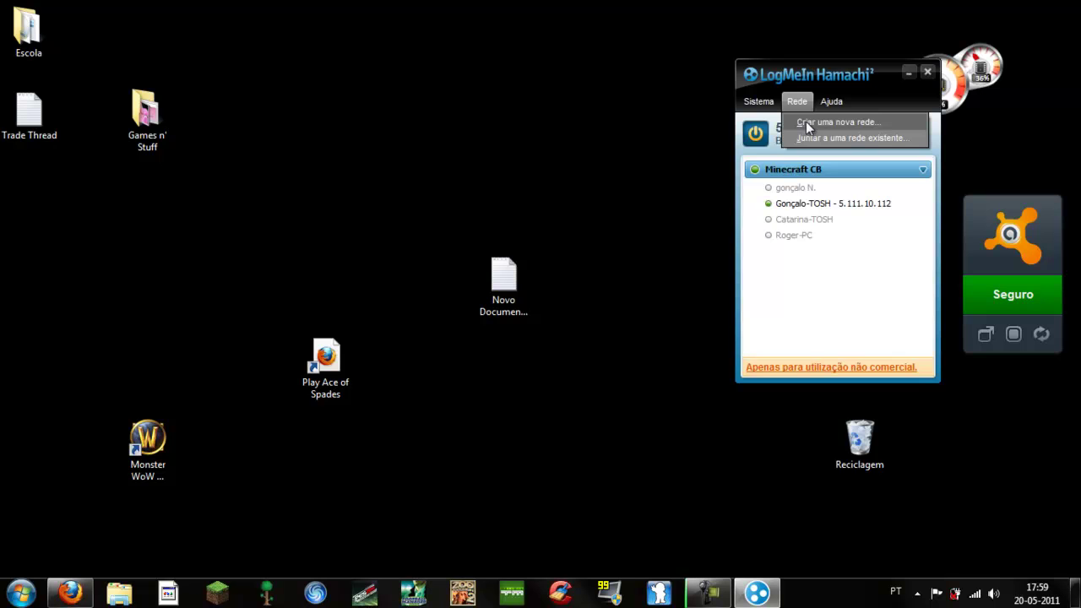
left_click(806, 122)
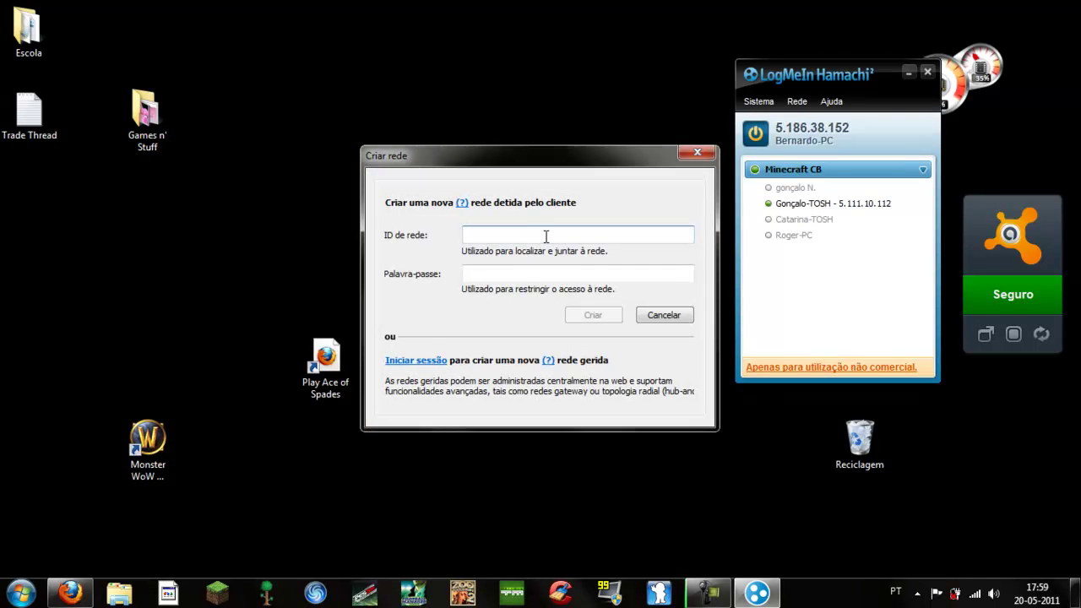
type("Terraria Network")
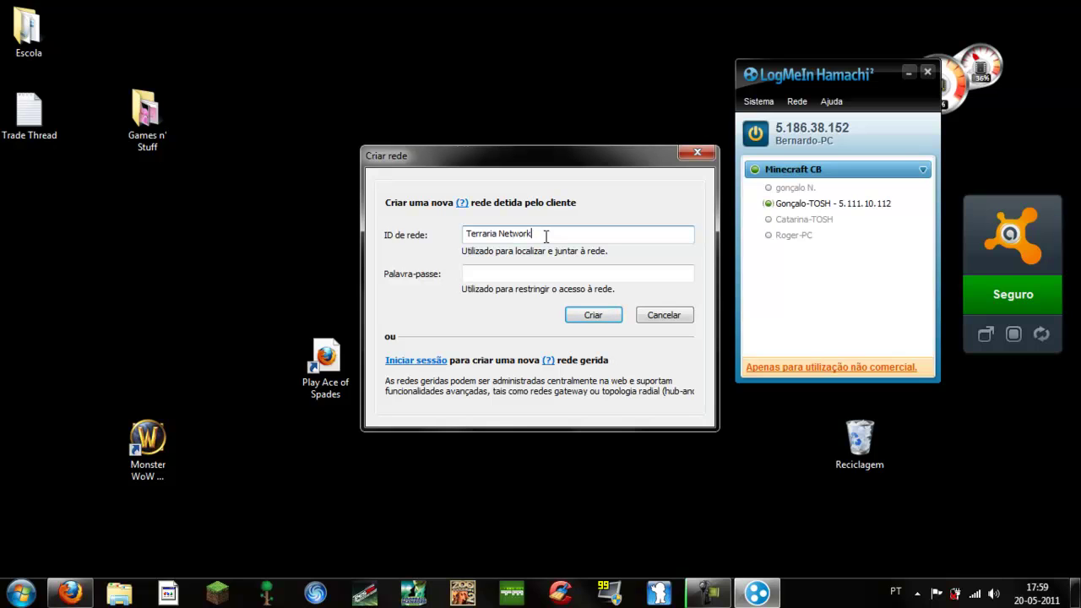
key("Tab")
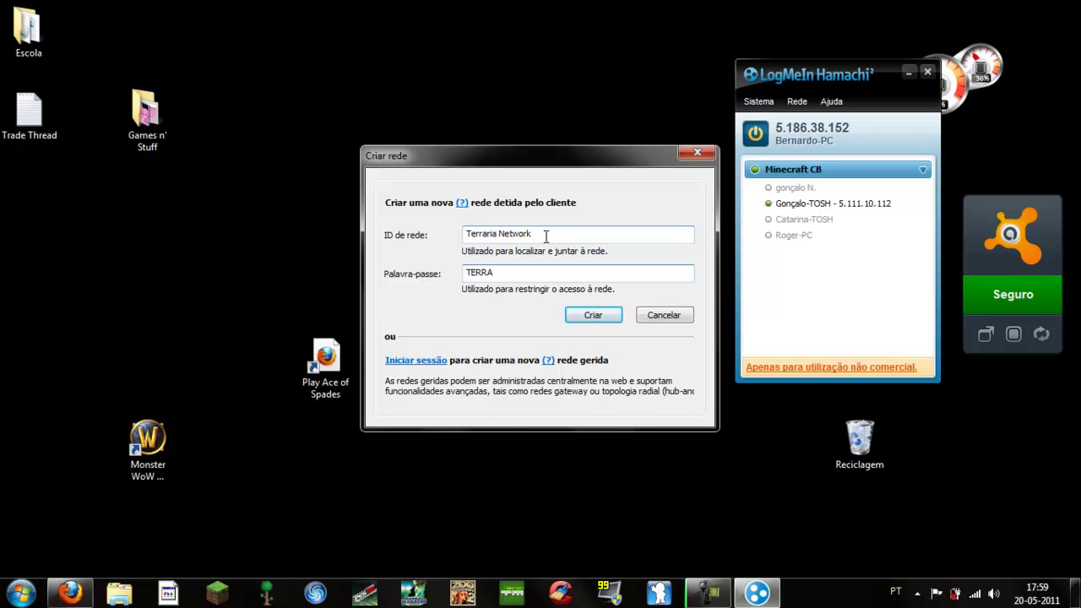
left_click(609, 314)
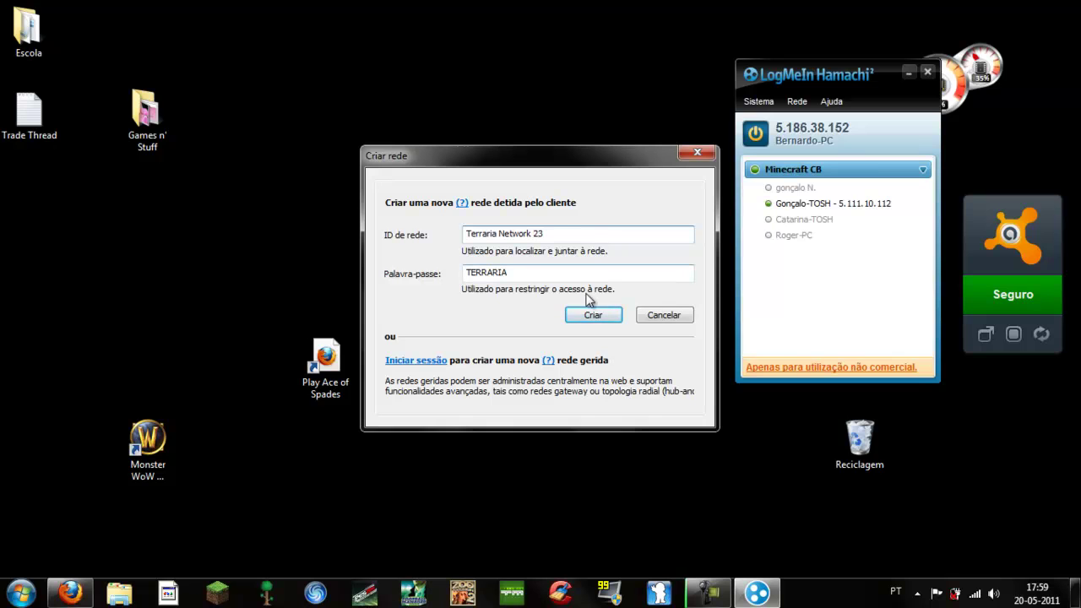
left_click(592, 315)
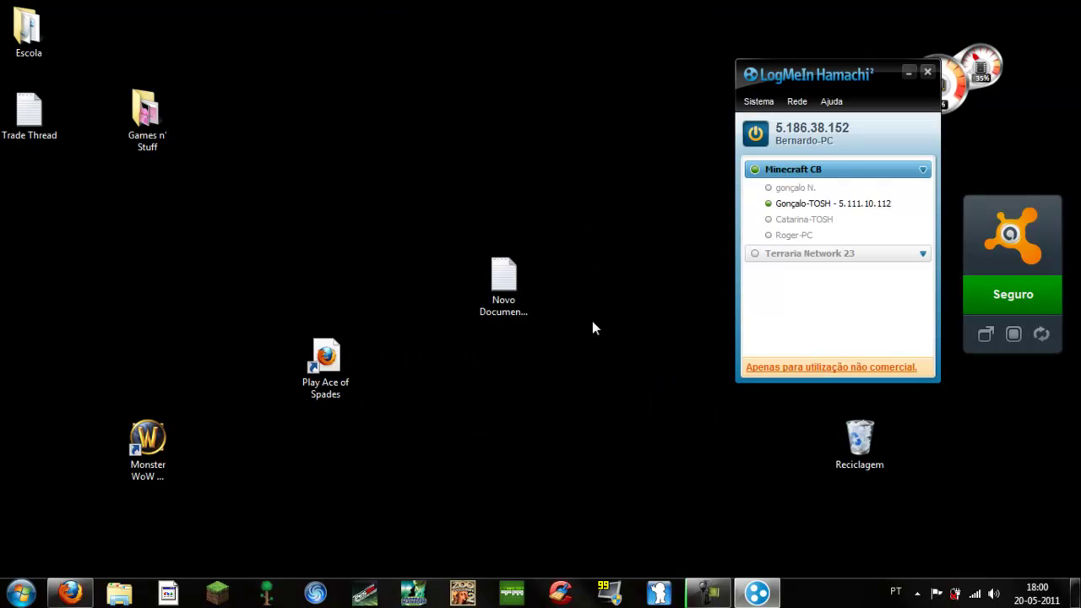
left_click(841, 255)
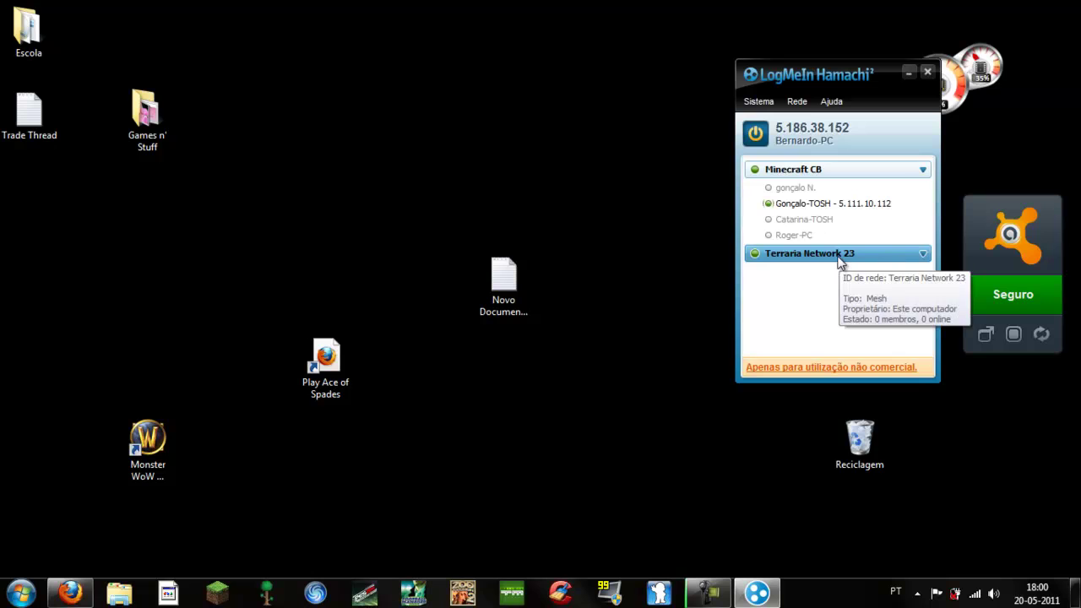
left_click(798, 101)
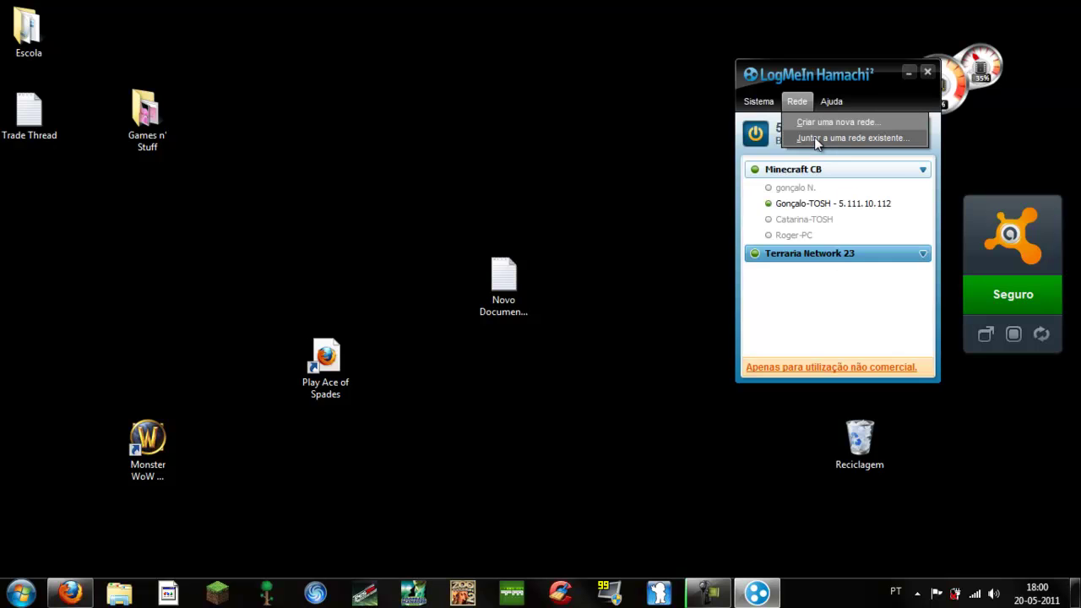
left_click(814, 138)
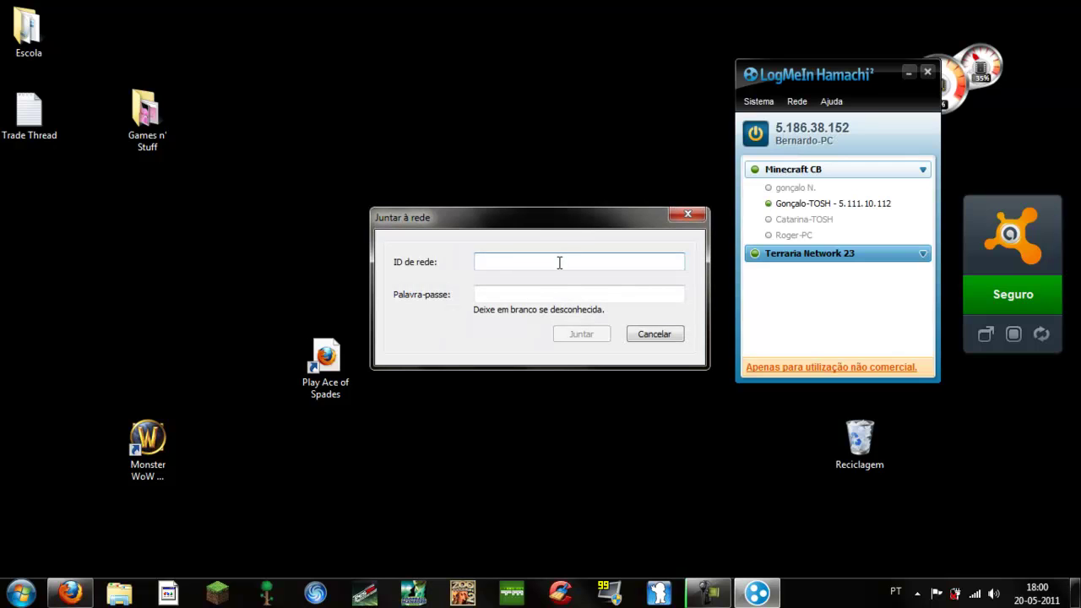
left_click(687, 215)
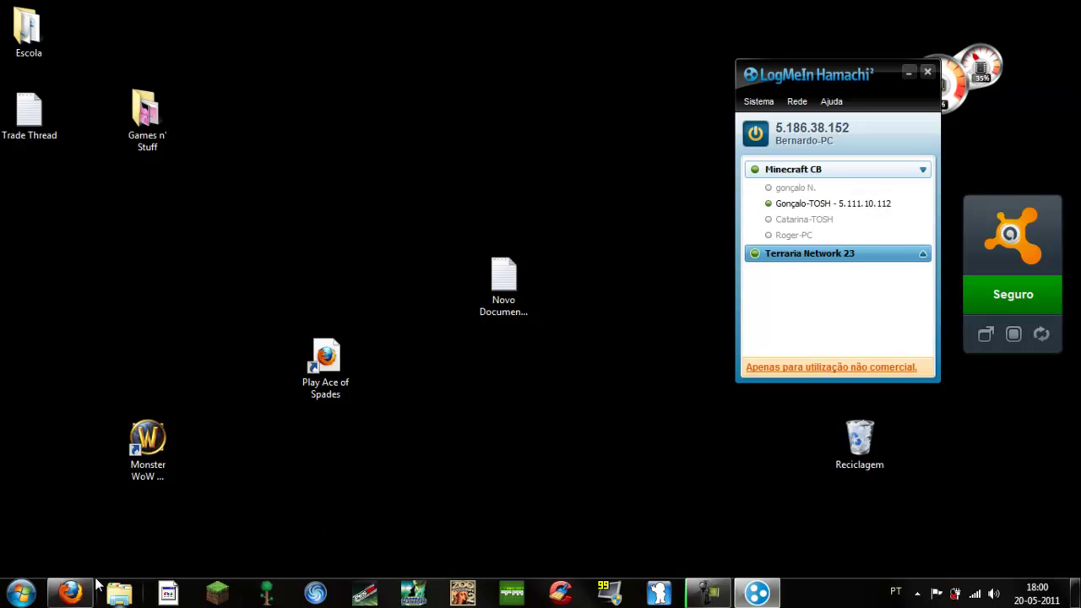
Browse from Computer to the Transferências folder and scroll down to the terrariaretail archive.
key("super")
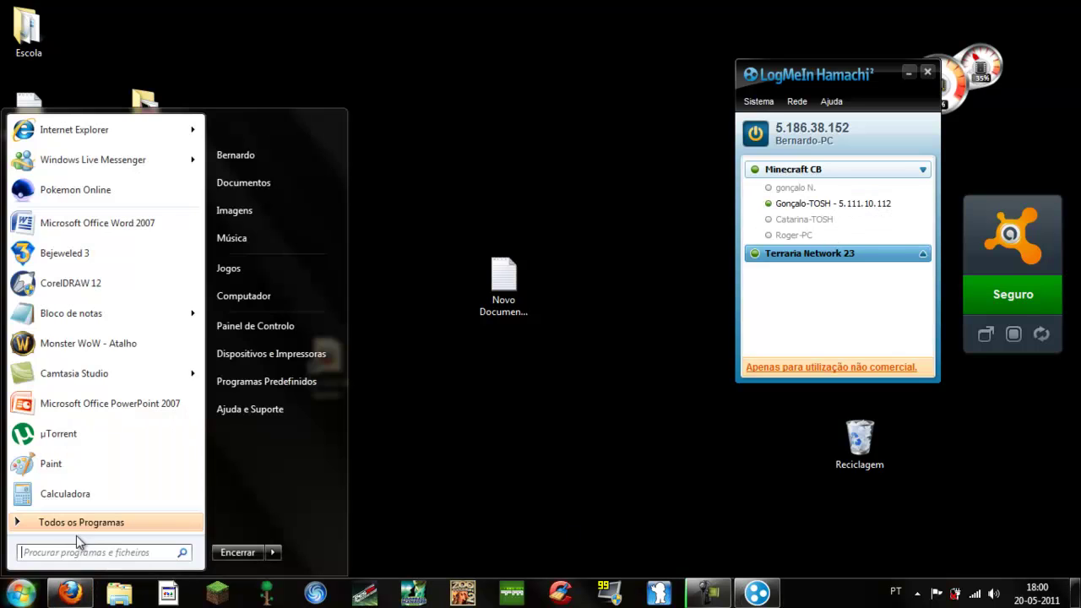
left_click(258, 298)
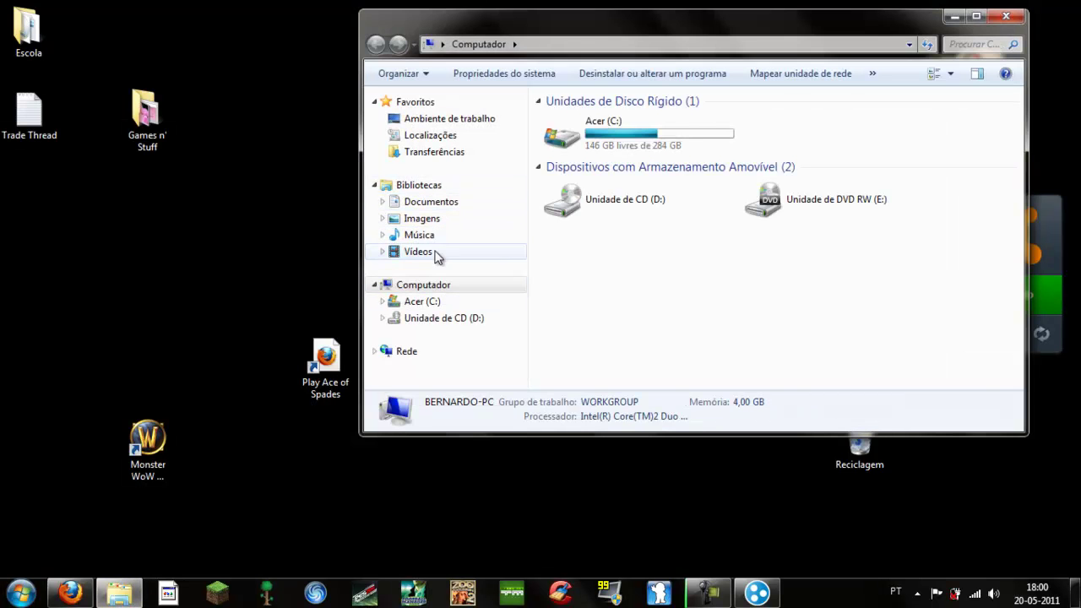
left_click(435, 151)
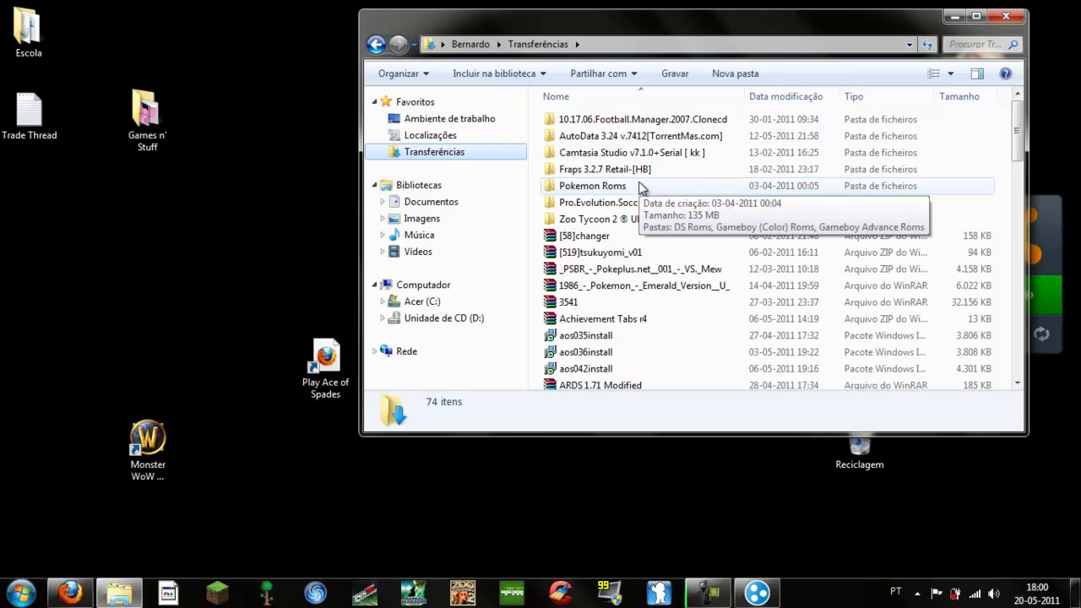
left_click(640, 187)
scroll(667, 203, "down", 11)
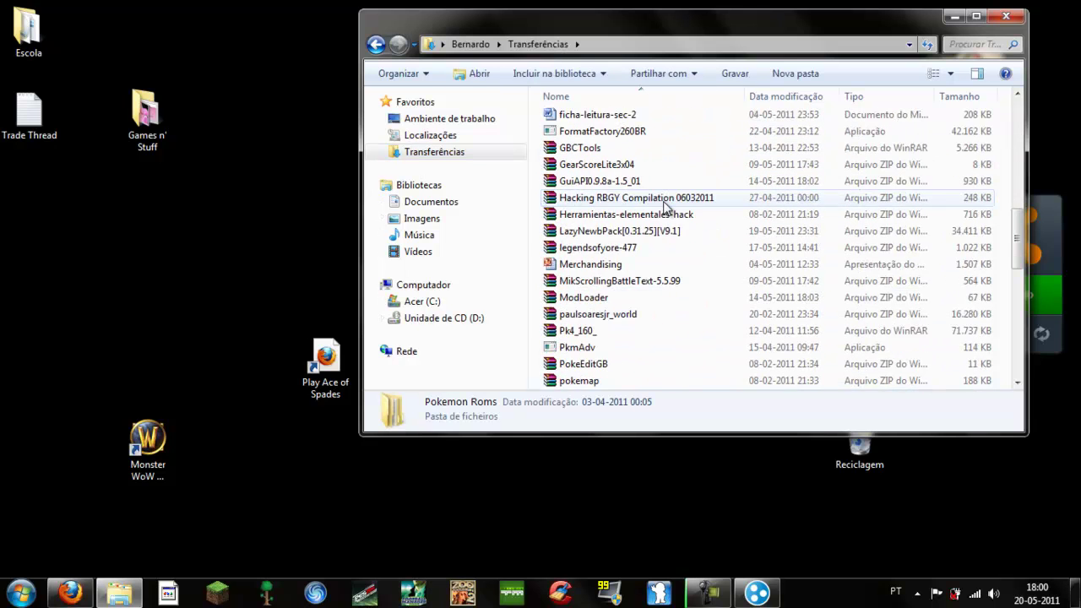
scroll(666, 207, "down", 6)
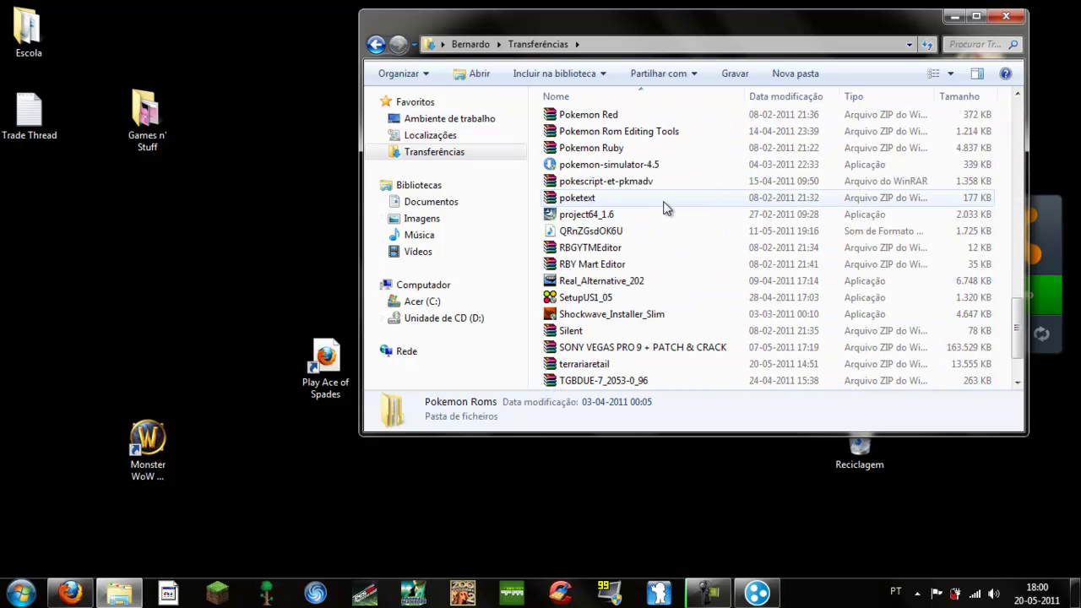
Open terrariaretail.zip in WinRAR and create a new desktop folder named Terraria.
double_click(610, 368)
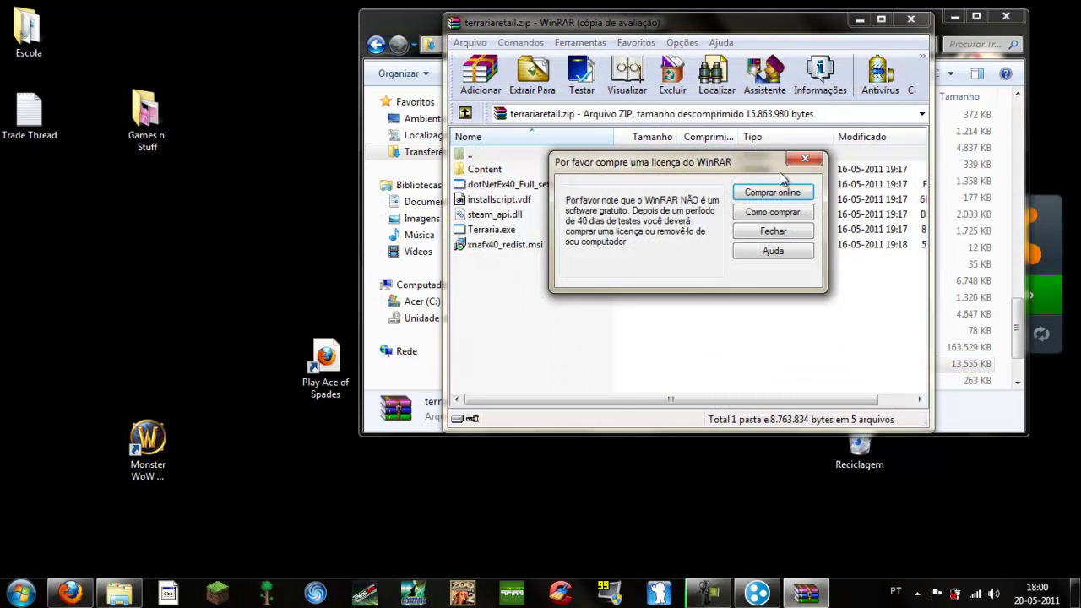
left_click(804, 158)
right_click(167, 205)
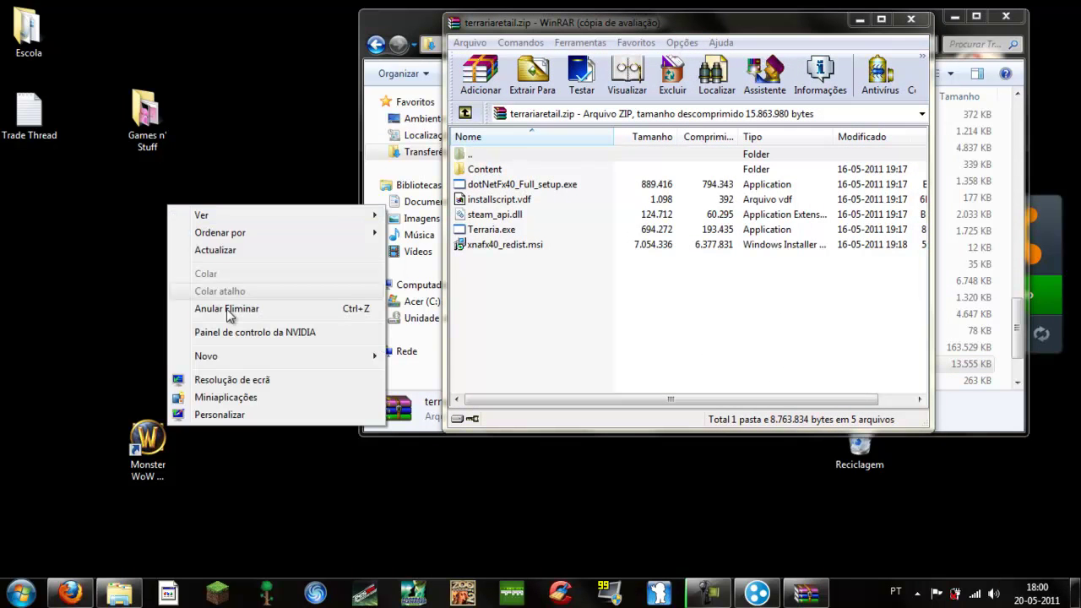
mouse_move(355, 356)
left_click(416, 74)
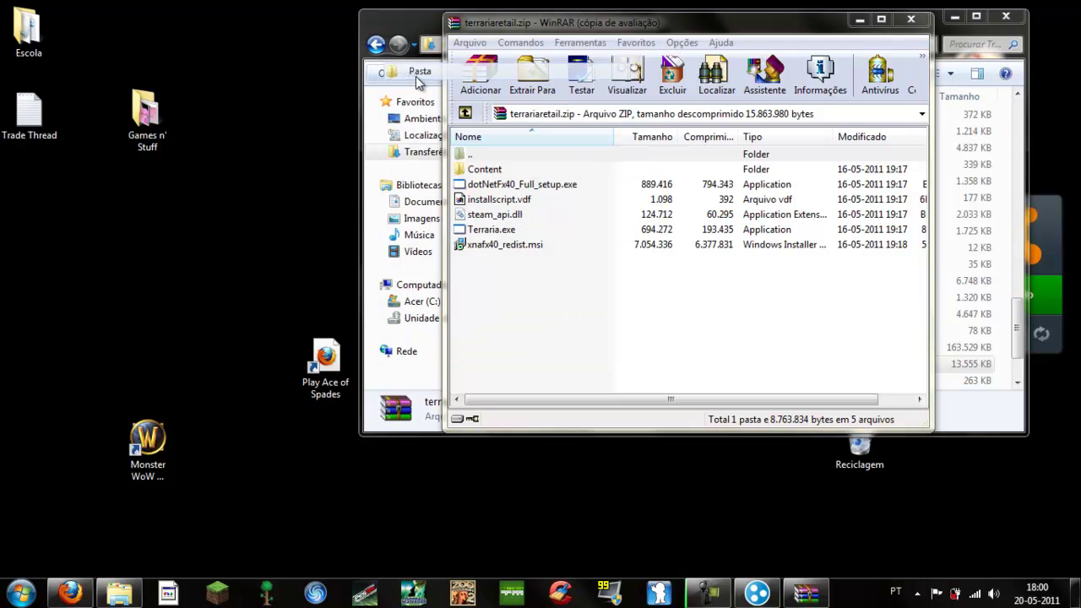
type("Terraria")
key("Return")
Extract all the archive's files into the Terraria folder and close WinRAR.
left_click(507, 295)
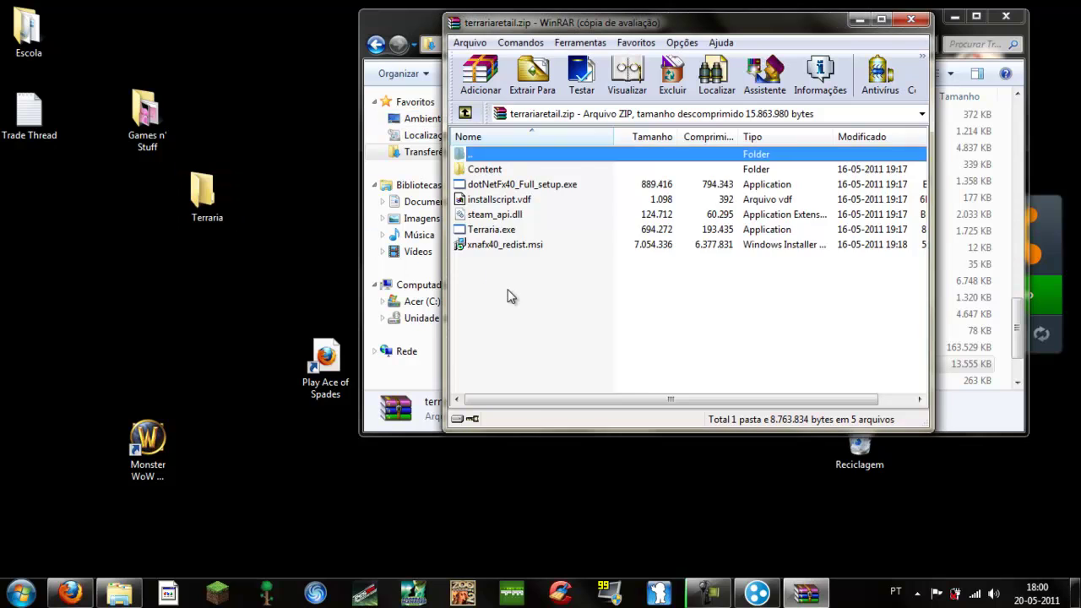
key("ctrl+a")
left_click_drag(217, 196, 217, 196)
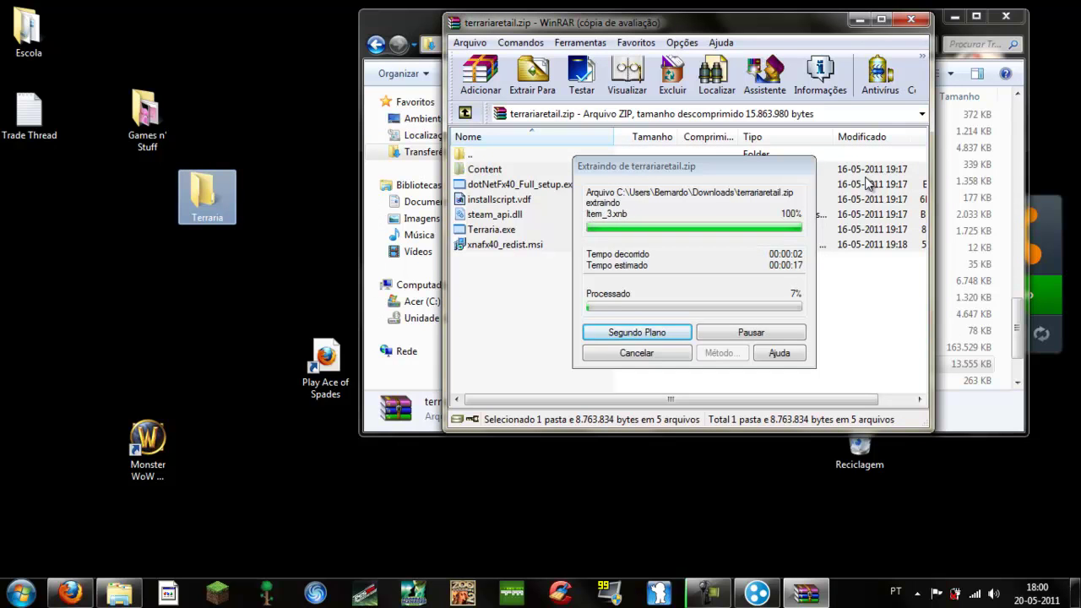
left_click(910, 18)
In the desktop Terraria folder, run the dotNetFx40_Full_setup and xnafx40_redist installers.
double_click(207, 196)
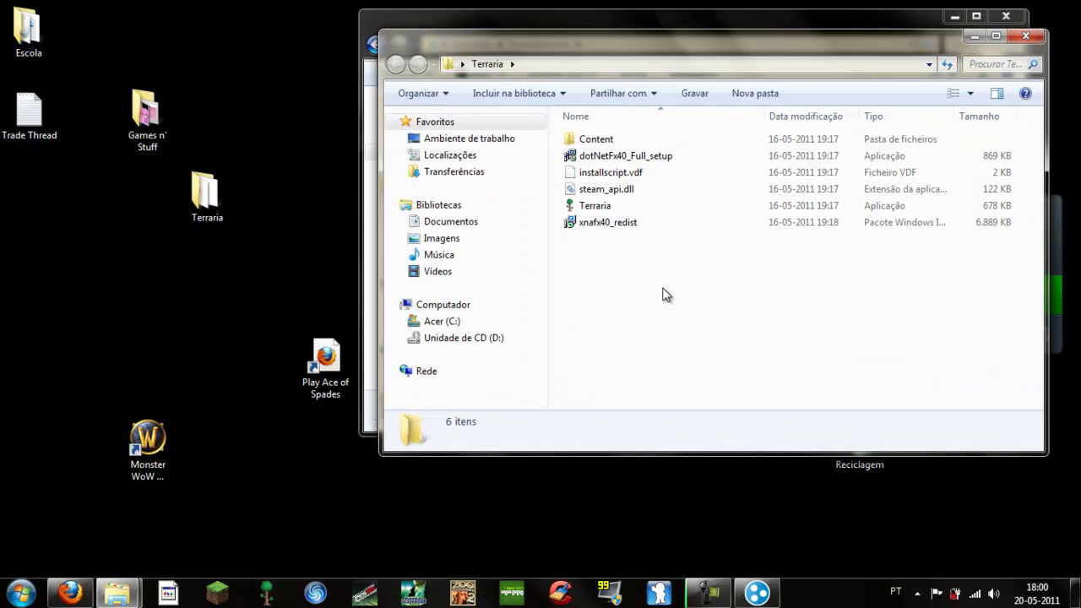
left_click(595, 160)
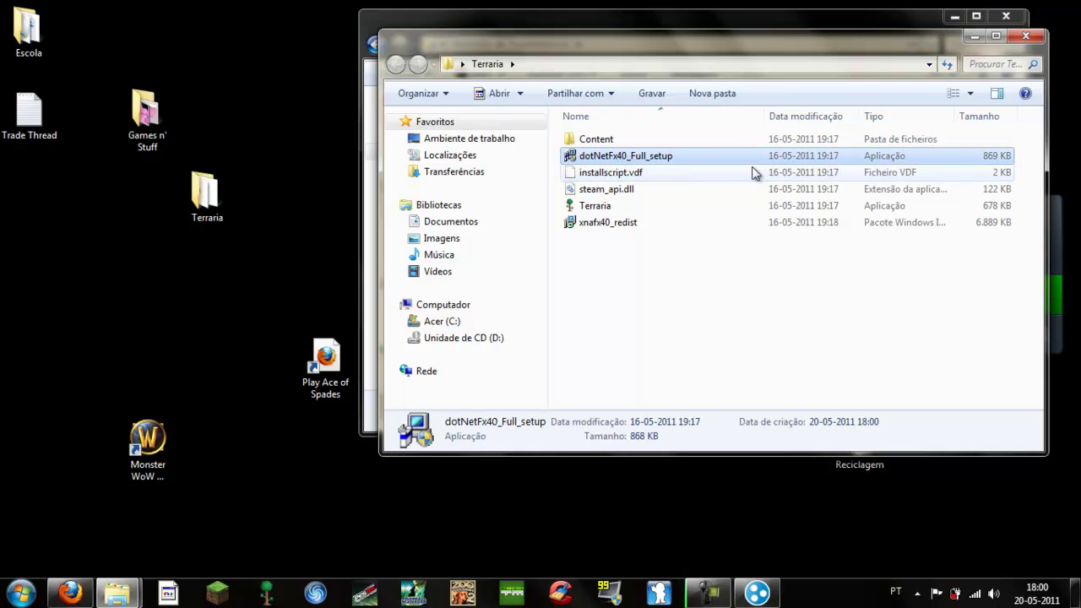
double_click(621, 159)
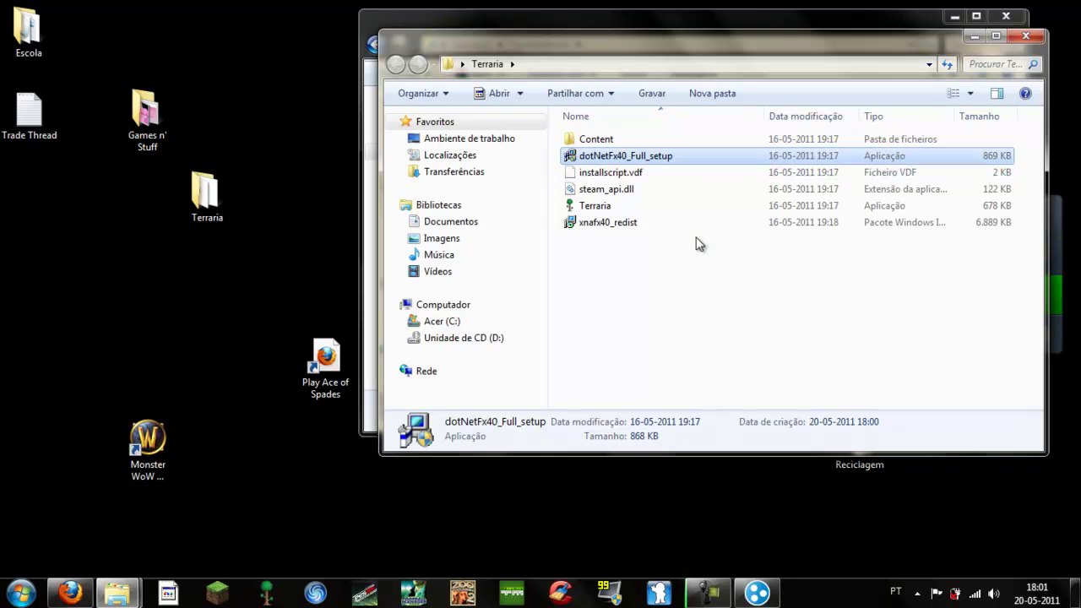
left_click(610, 226)
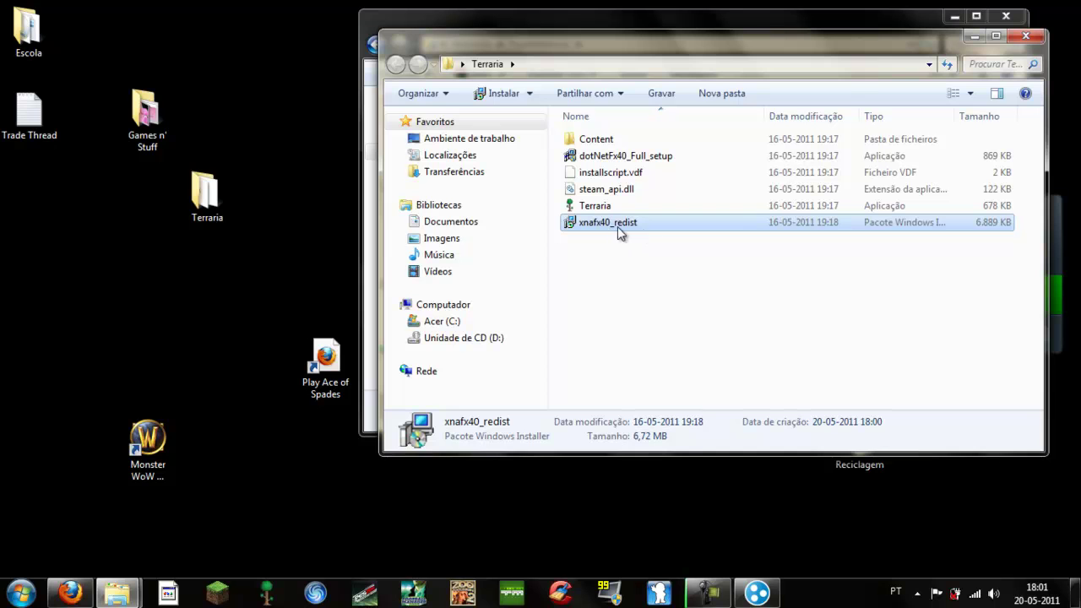
double_click(618, 222)
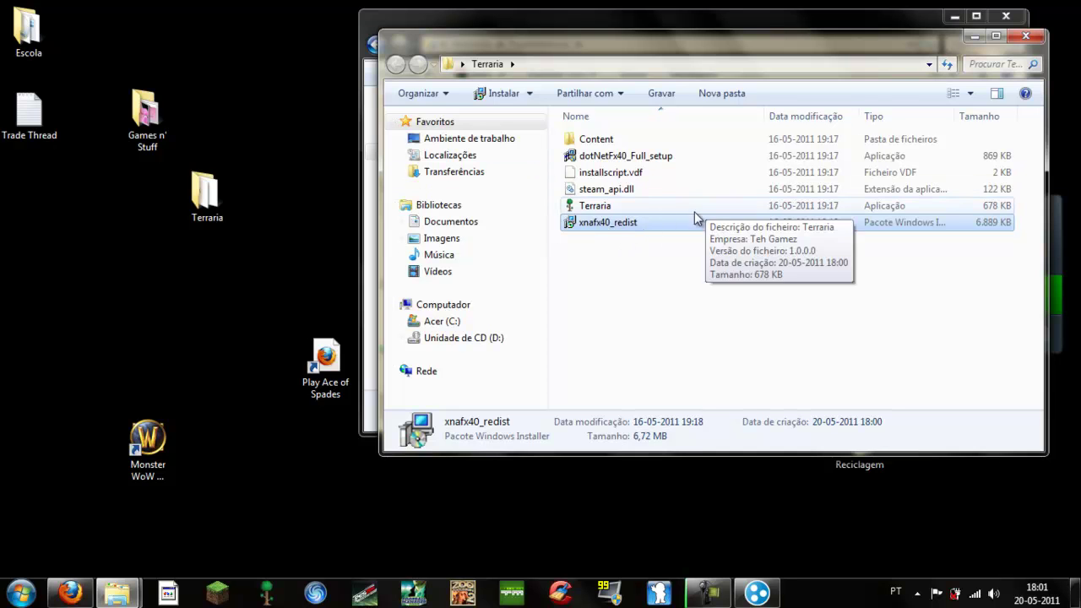
left_click(610, 210)
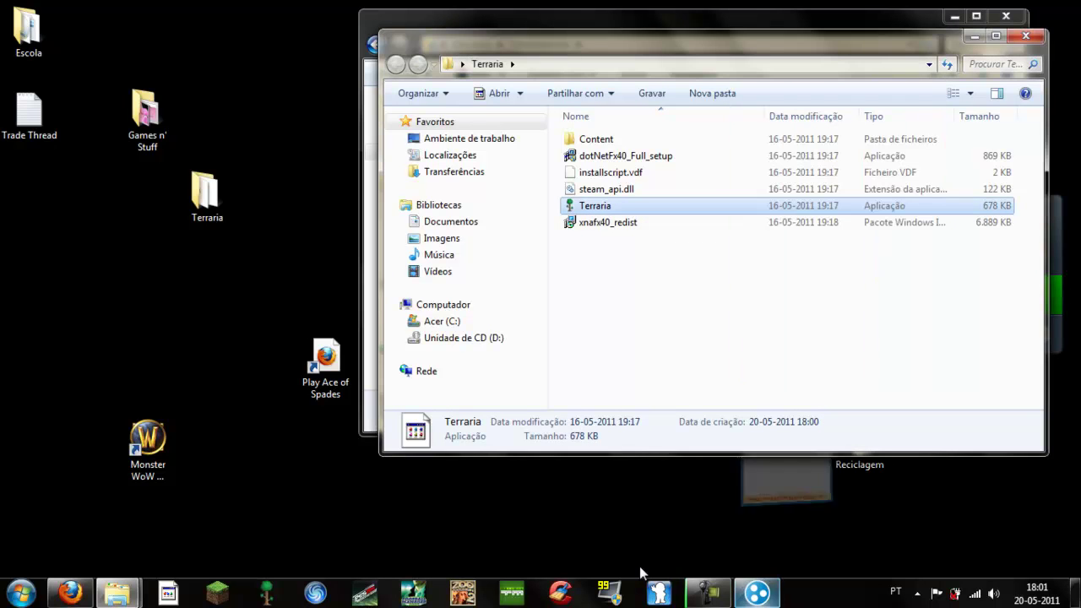
Search the Start menu for 'firewall' and open Windows Firewall in Control Panel.
left_click(20, 593)
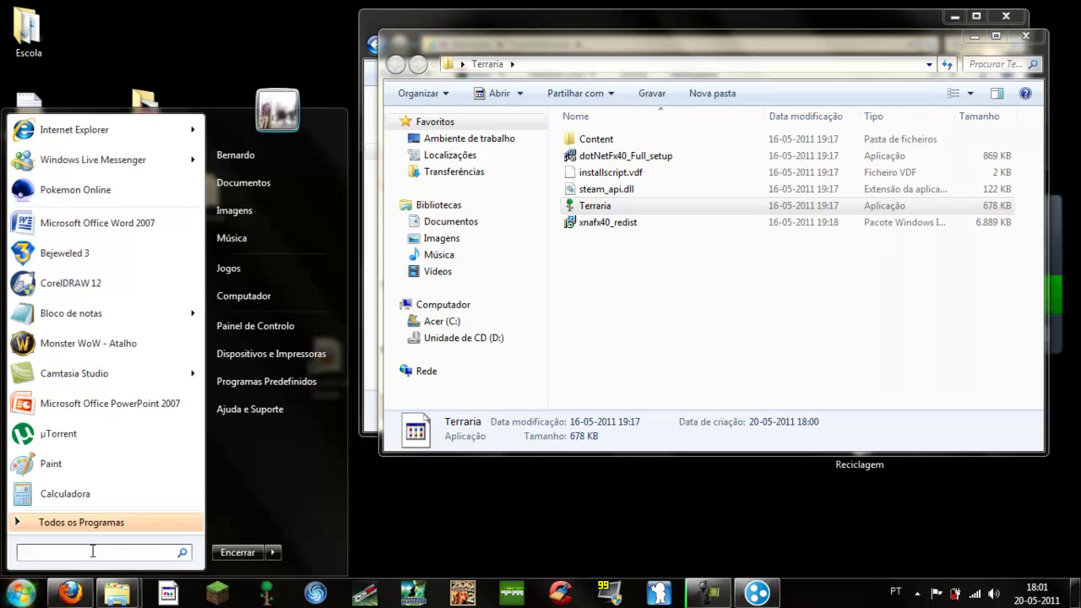
type("firew")
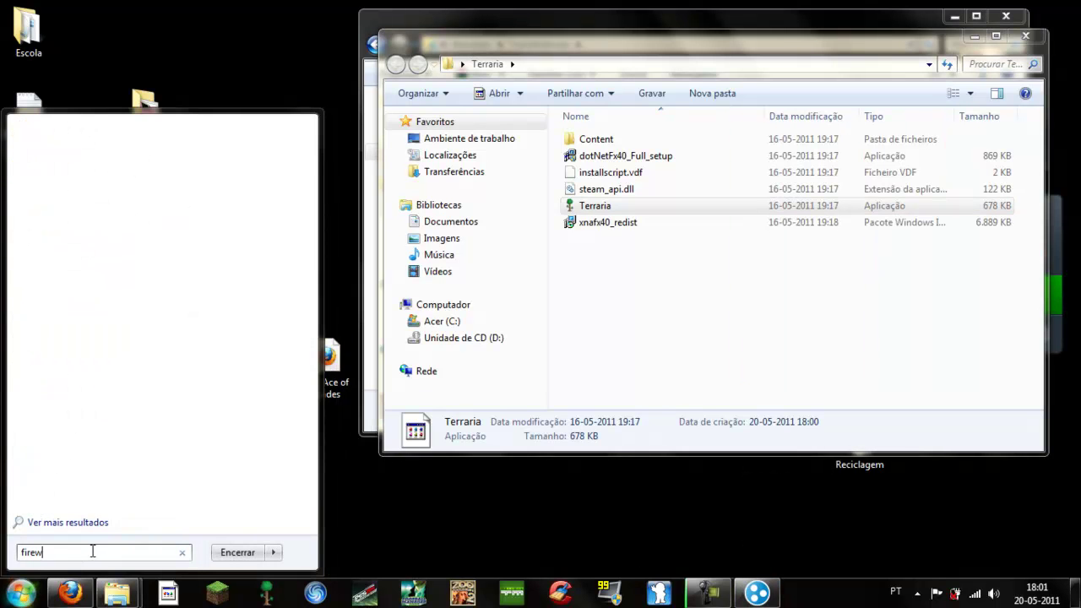
type("all")
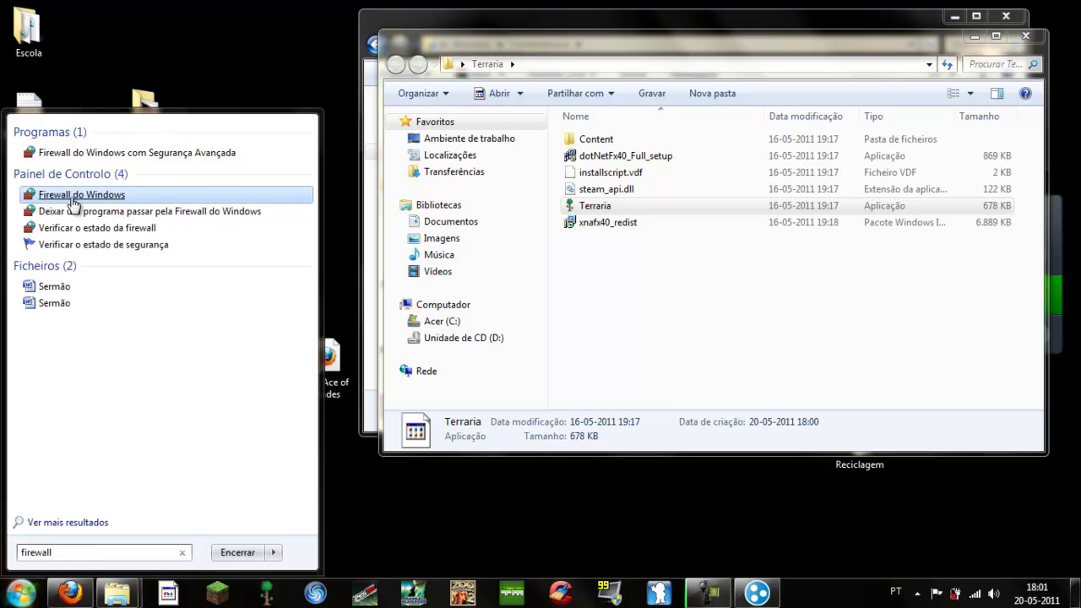
left_click(74, 196)
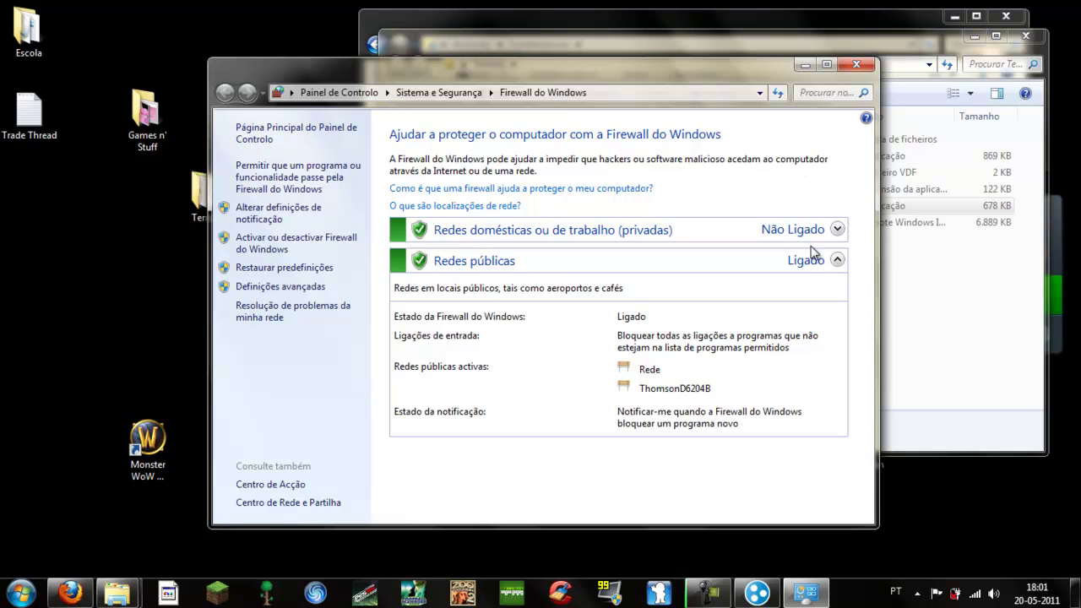
Start a new port-based inbound rule in Windows Firewall with Advanced Security.
left_click(280, 287)
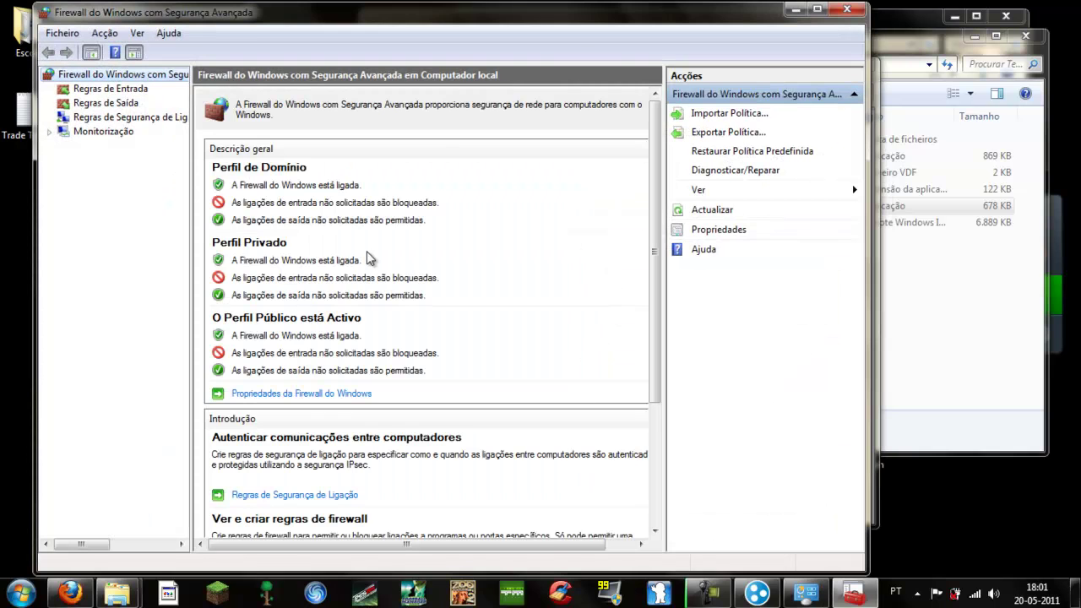
left_click(108, 91)
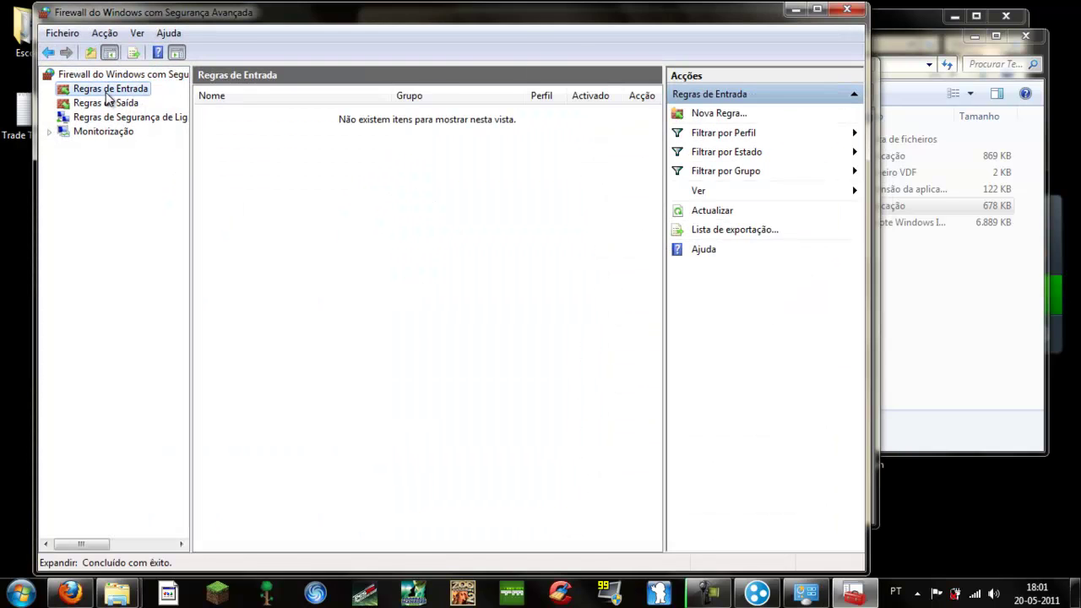
left_click(762, 112)
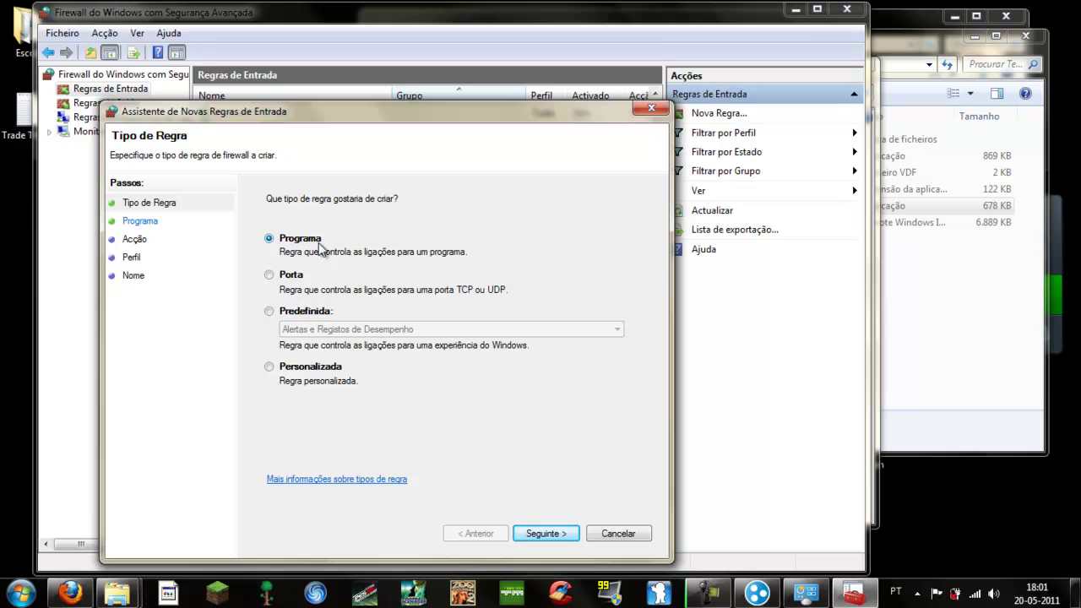
left_click(290, 280)
left_click_drag(443, 107, 515, 54)
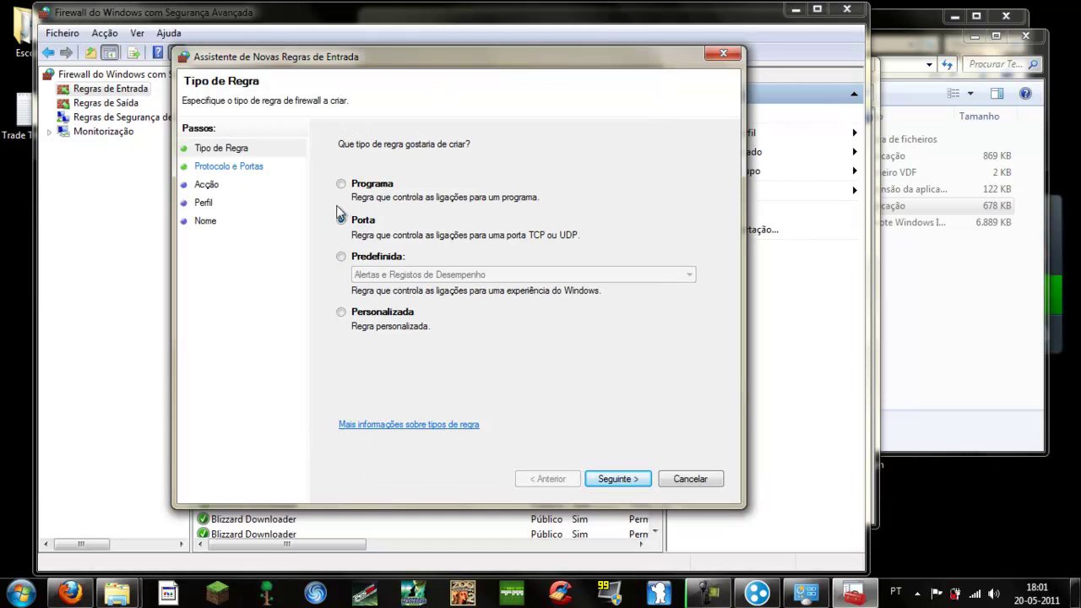
left_click(594, 479)
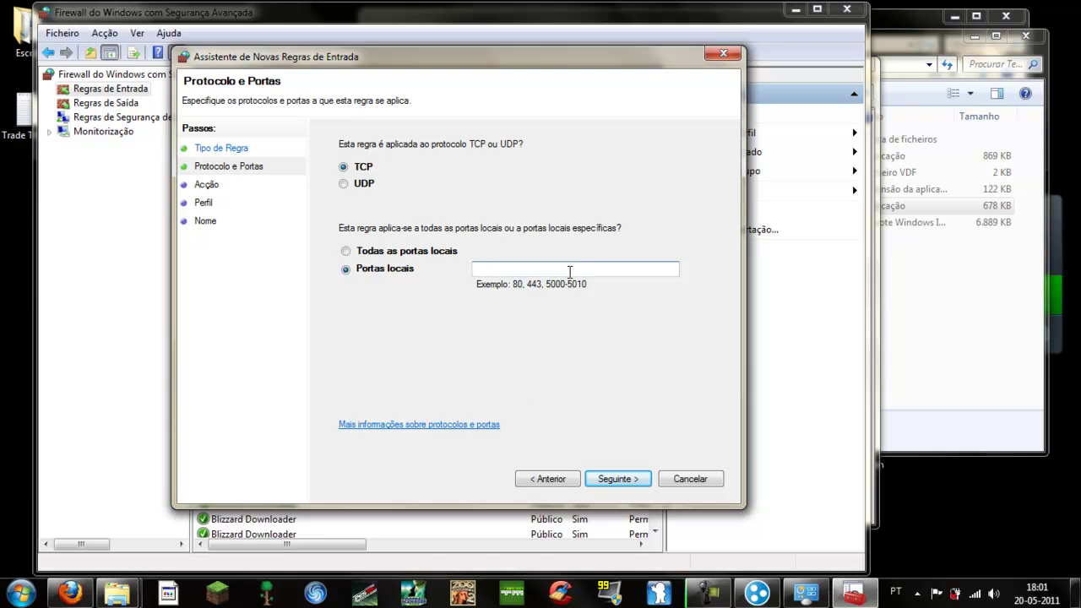
Check the port in the torrent page's instructions and enter local TCP port 31337.
left_click(70, 593)
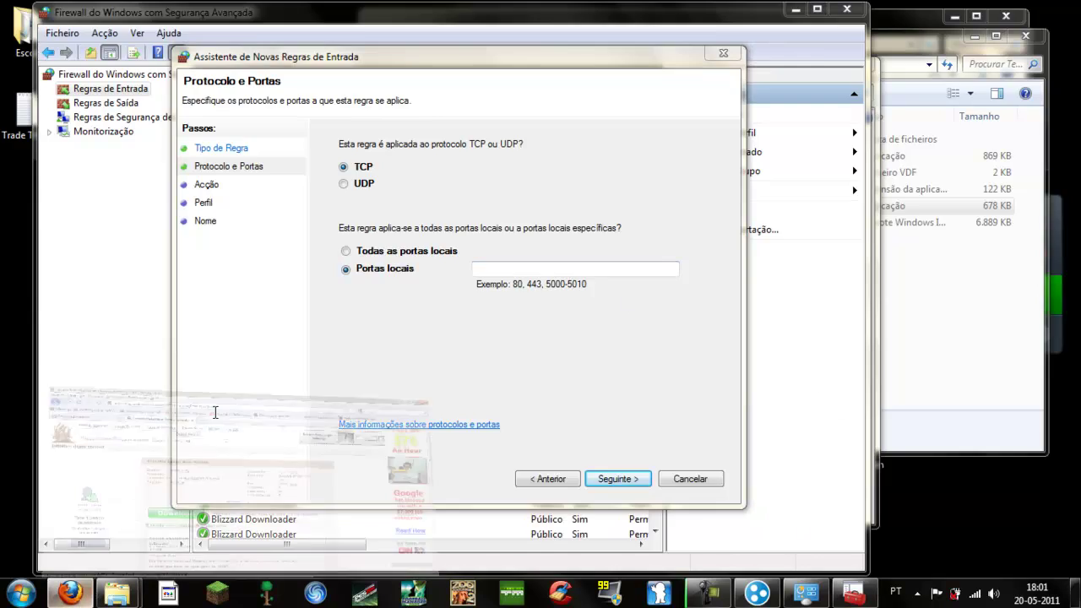
scroll(369, 239, "down", 3)
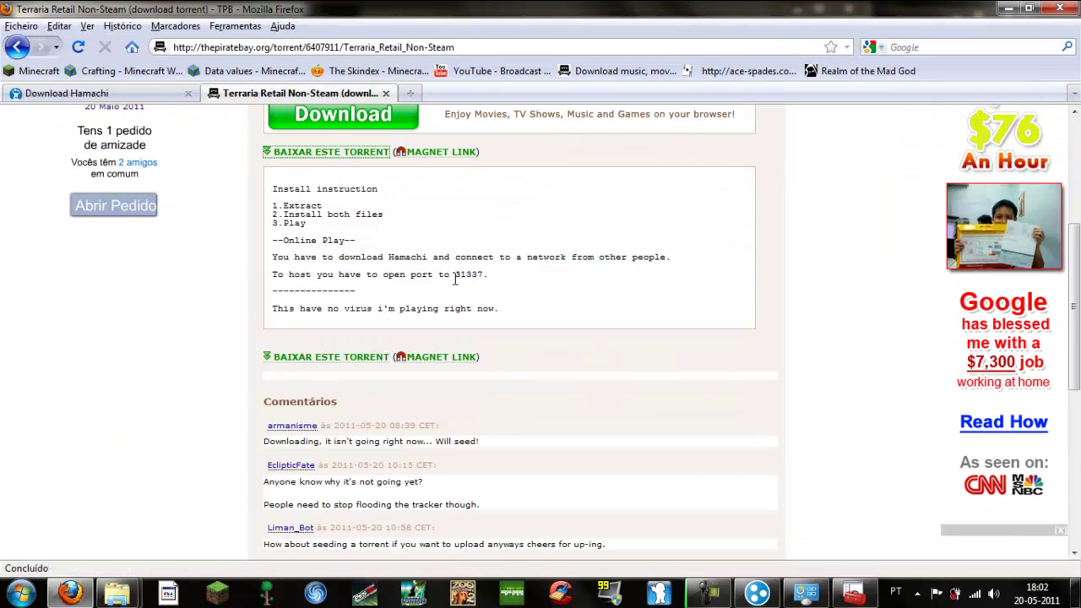
left_click_drag(455, 277, 467, 277)
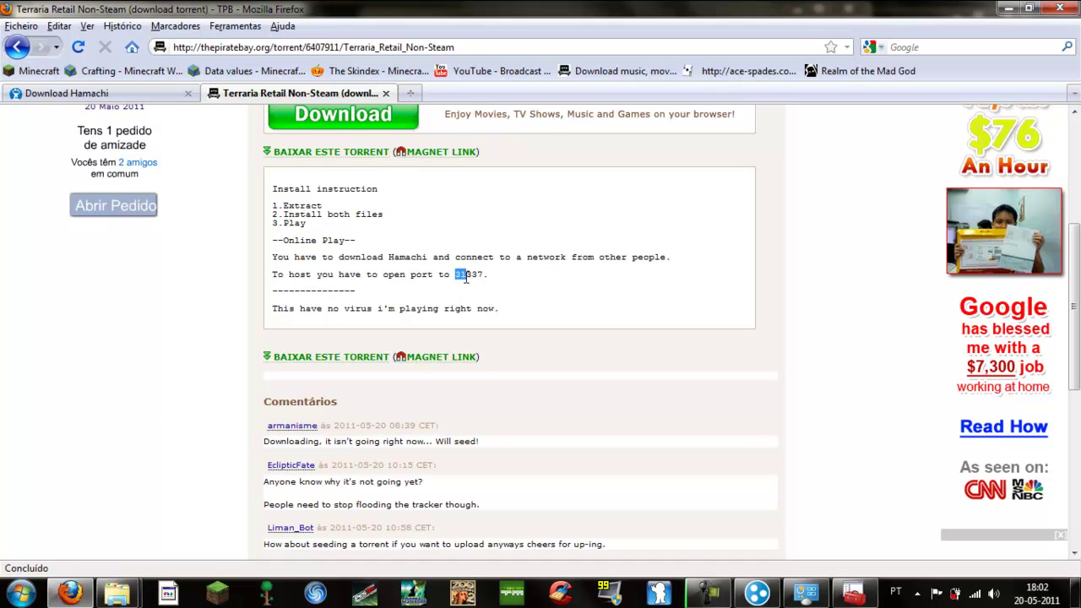
left_click(818, 585)
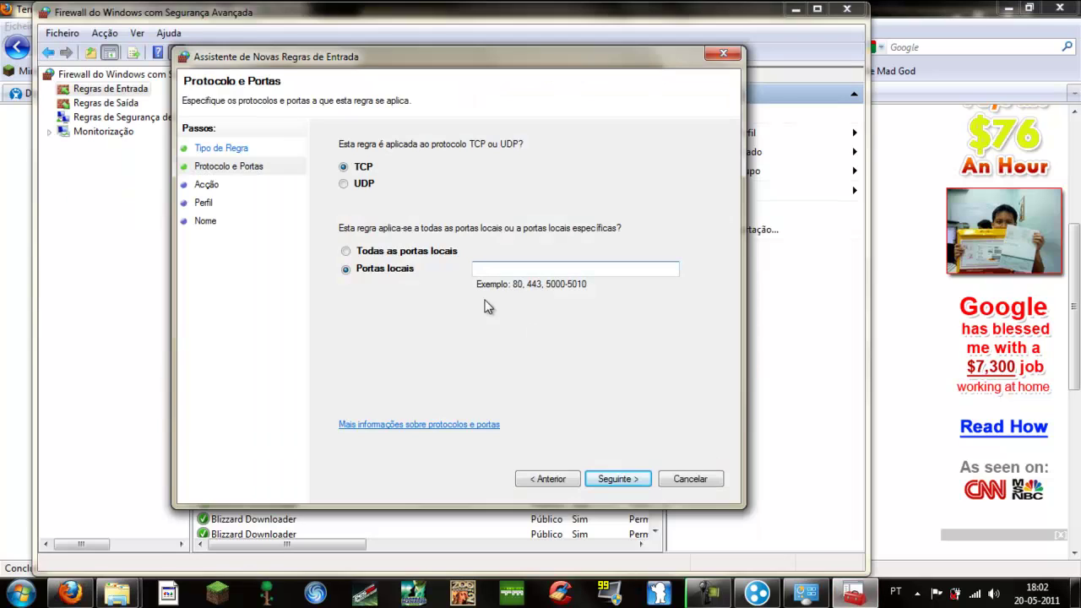
type("337")
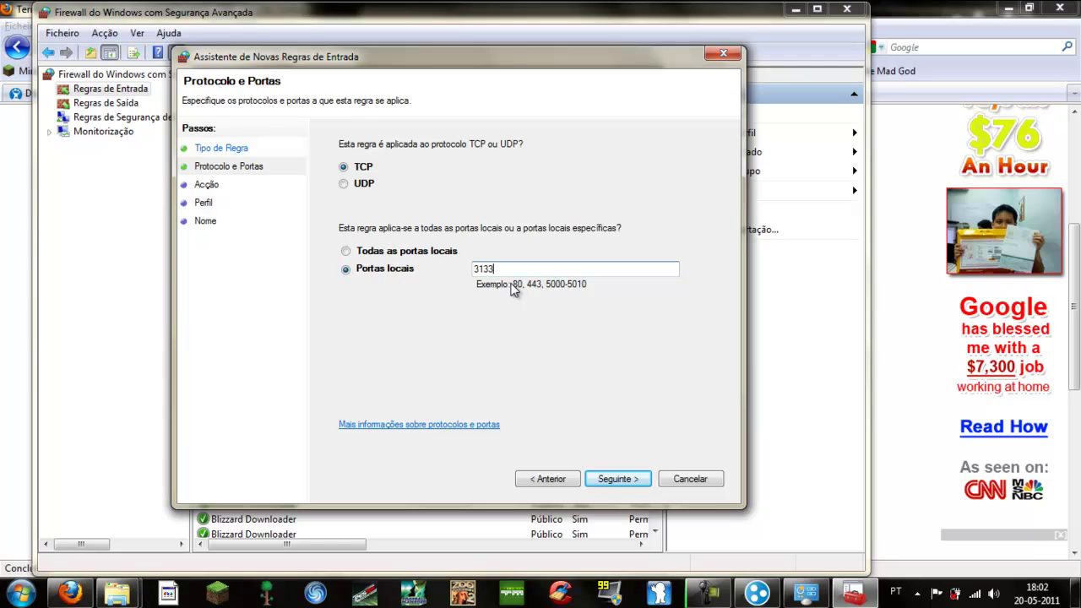
Allow the connection on all profiles and save the rule as Terraria.
left_click(619, 481)
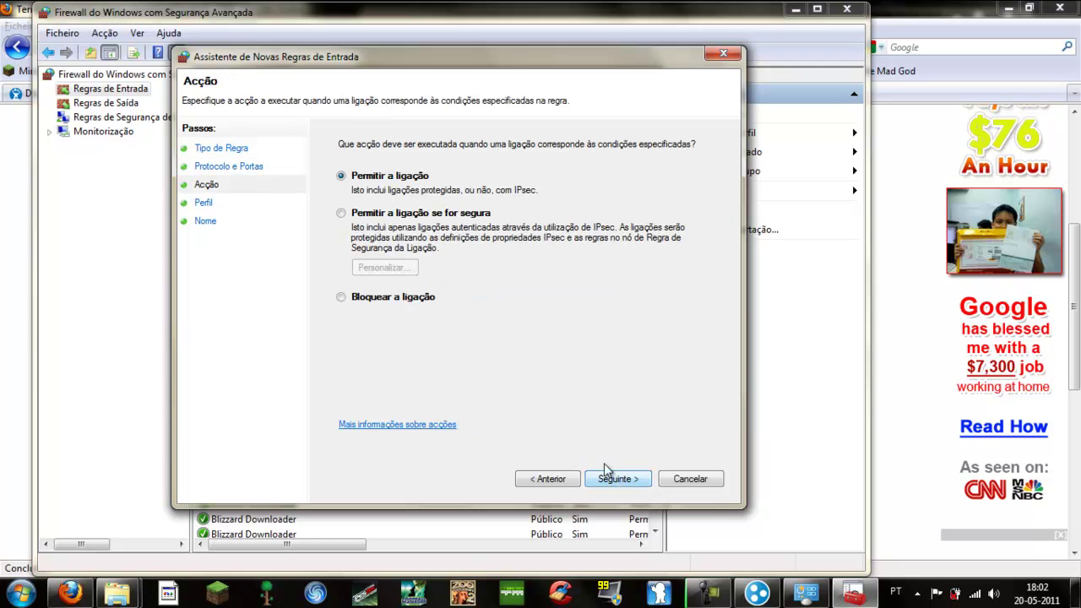
left_click(623, 478)
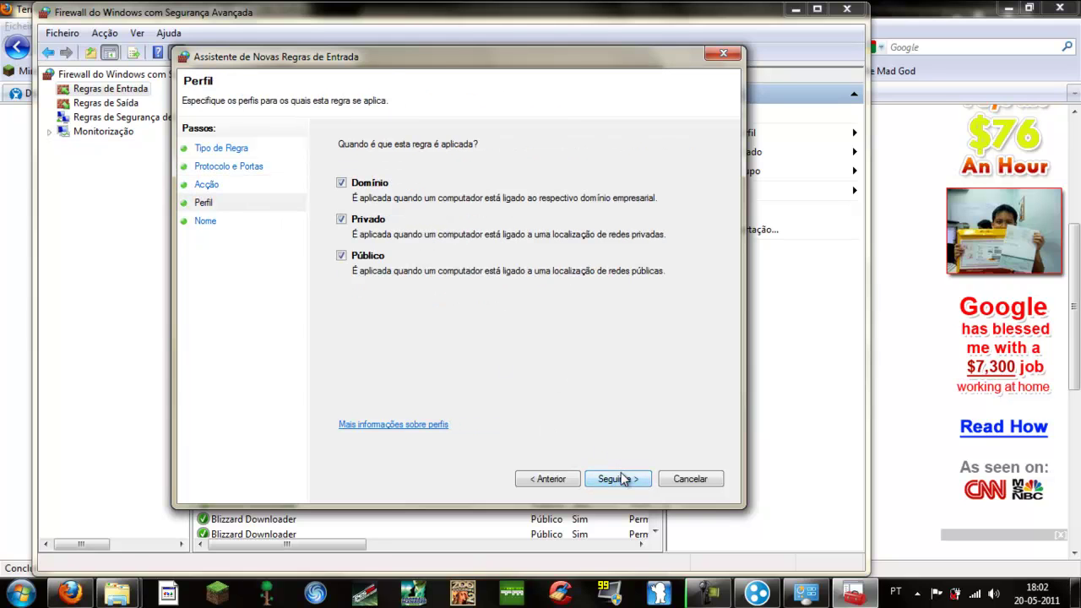
left_click(623, 478)
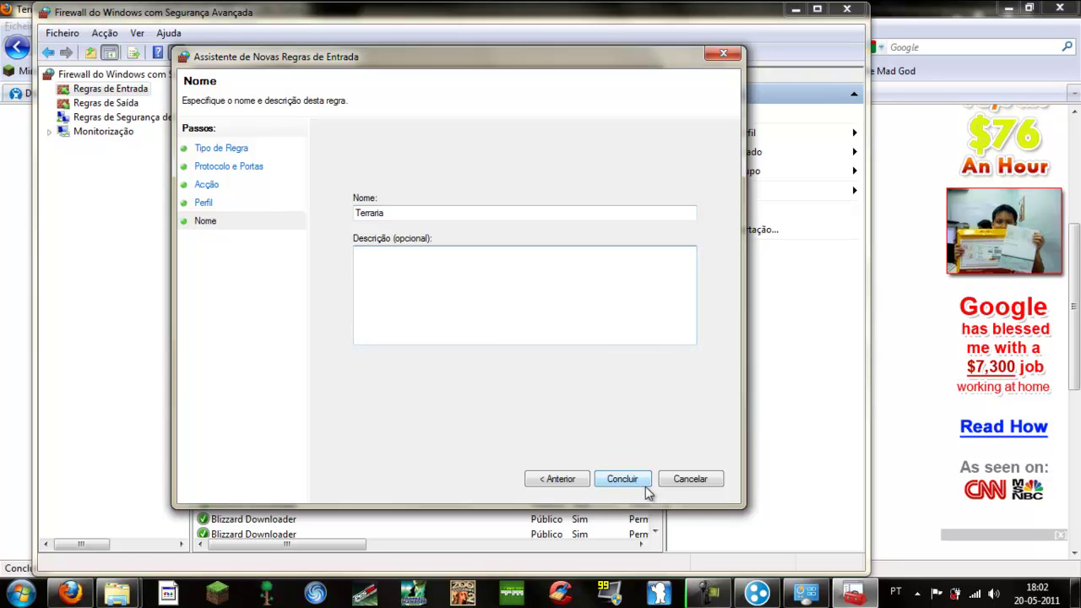
left_click(702, 484)
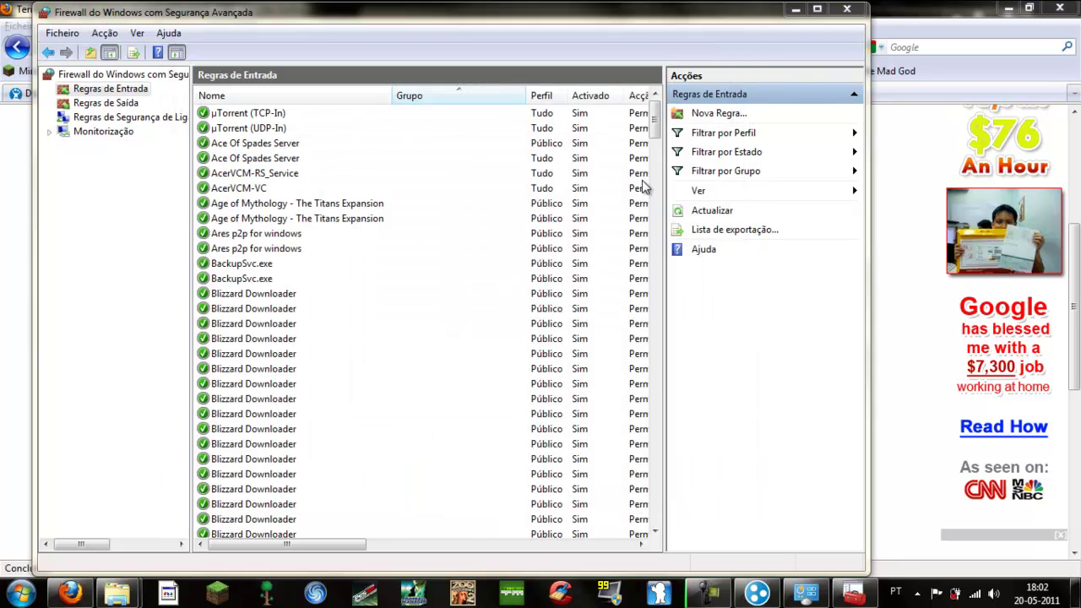
Close the firewall window and minimize Firefox and the Transferências window.
mouse_move(654, 128)
left_mouse_down()
mouse_move(657, 524)
mouse_move(655, 114)
left_mouse_up()
left_click(850, 11)
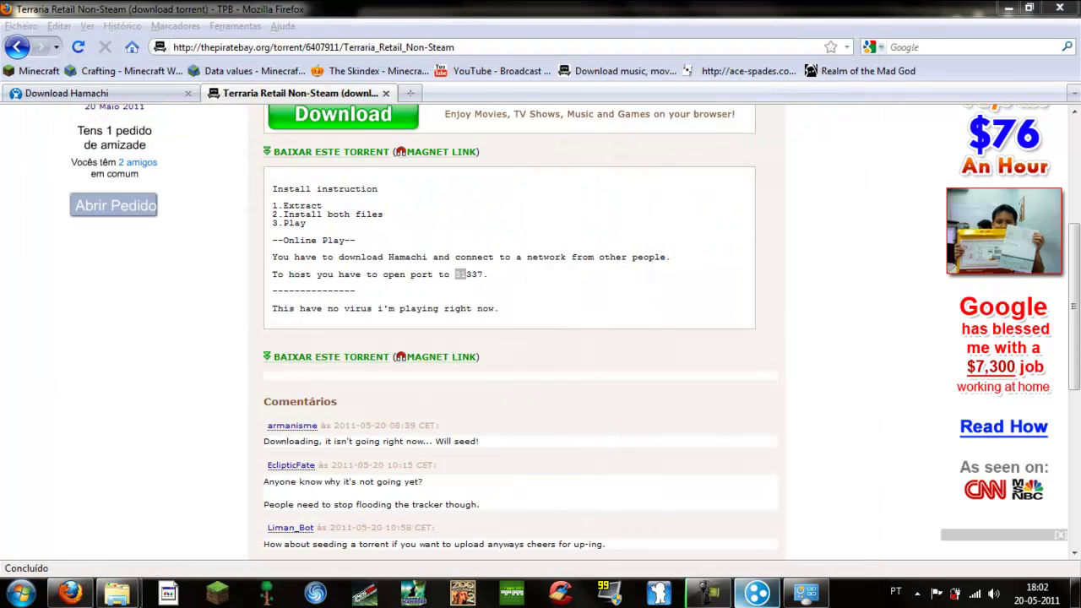
left_click(807, 593)
left_click(866, 74)
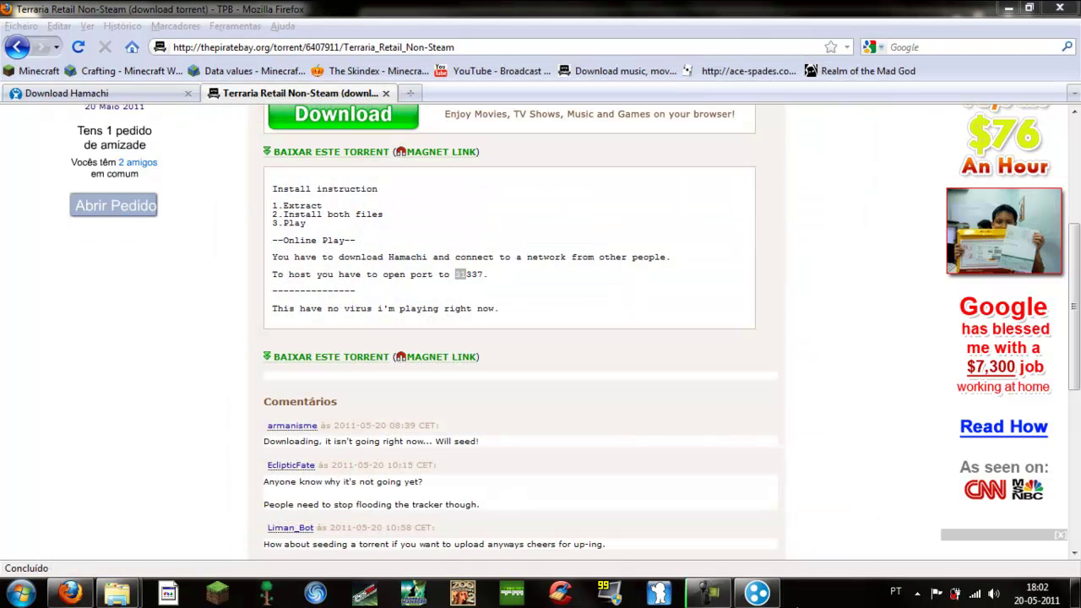
left_click(1008, 8)
left_click(444, 21)
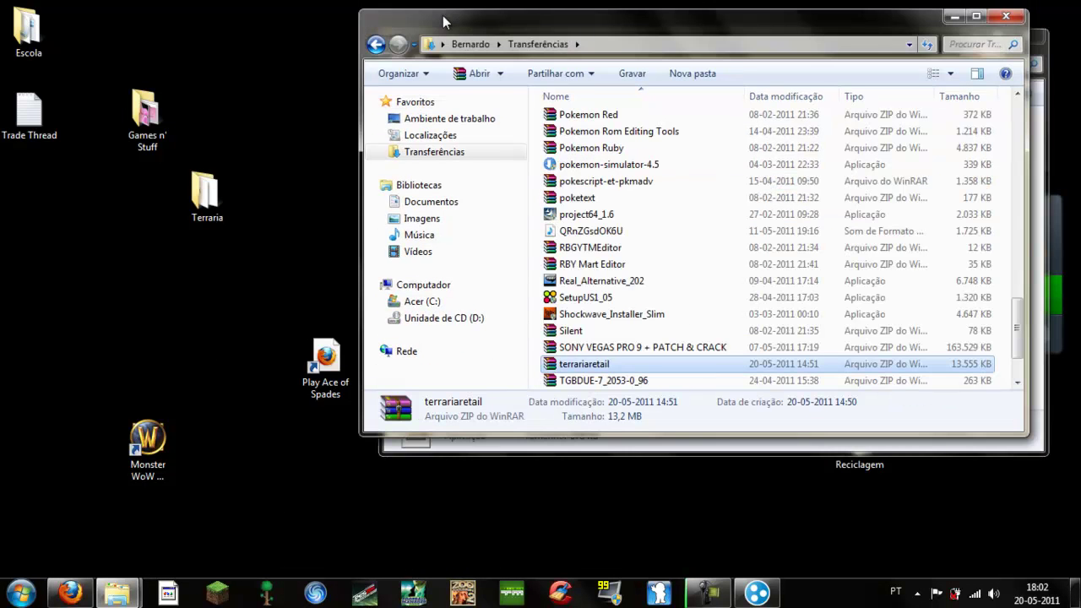
left_click(956, 16)
Launch the Terraria game from the desktop Terraria folder.
left_click(575, 309)
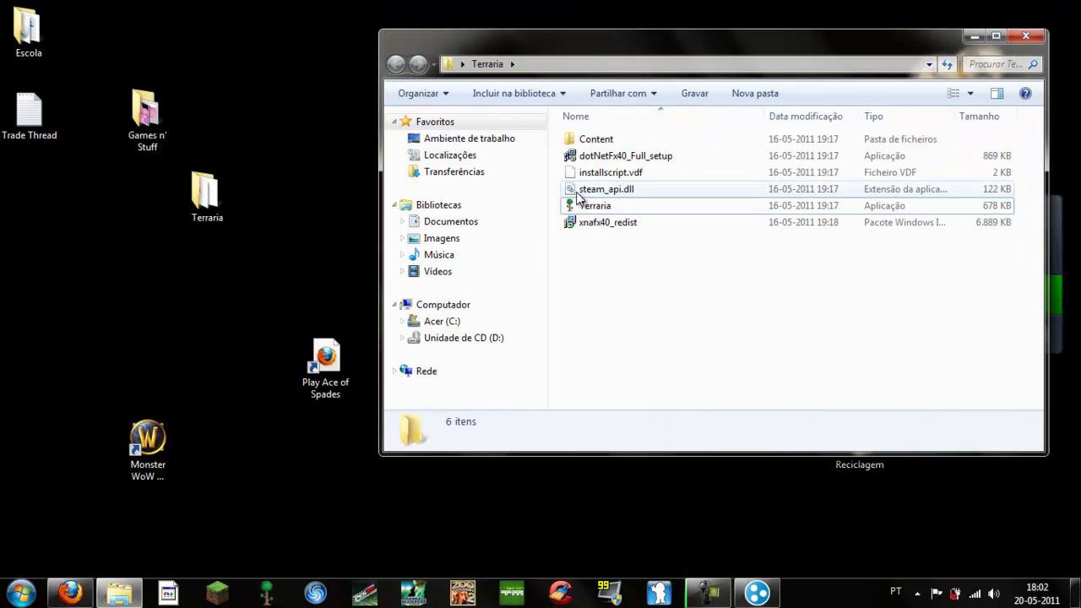
left_click(595, 206)
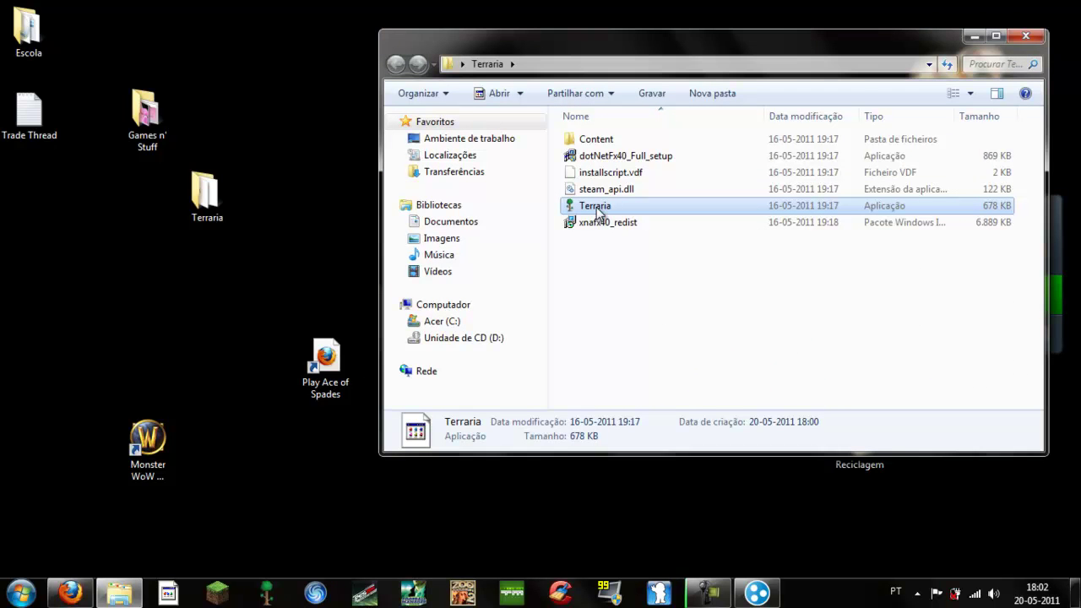
double_click(597, 209)
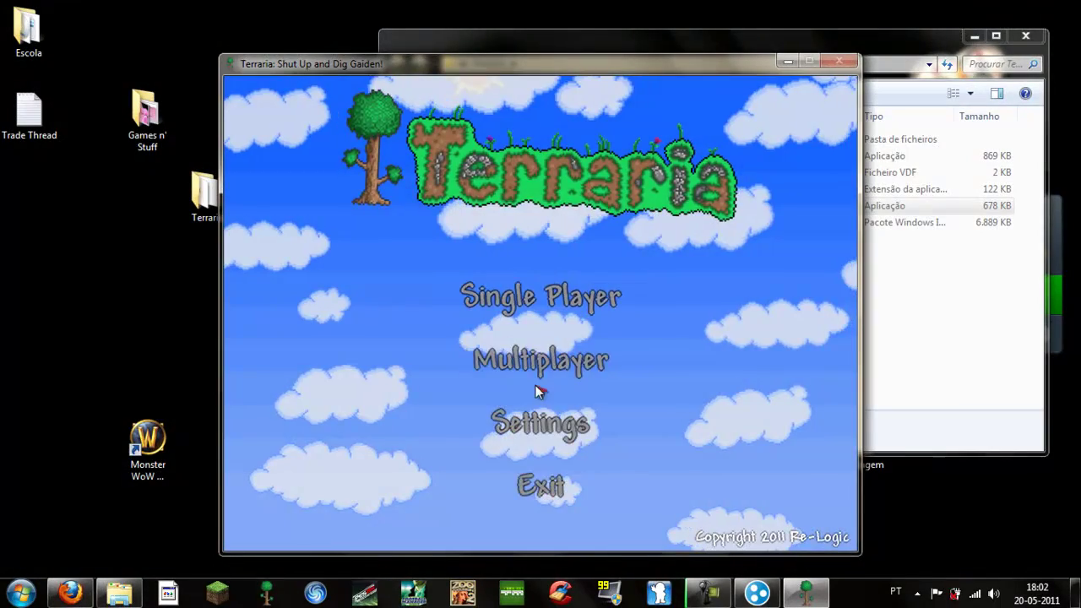
Choose to host a multiplayer server using the Multiplayer Server world.
left_click(543, 376)
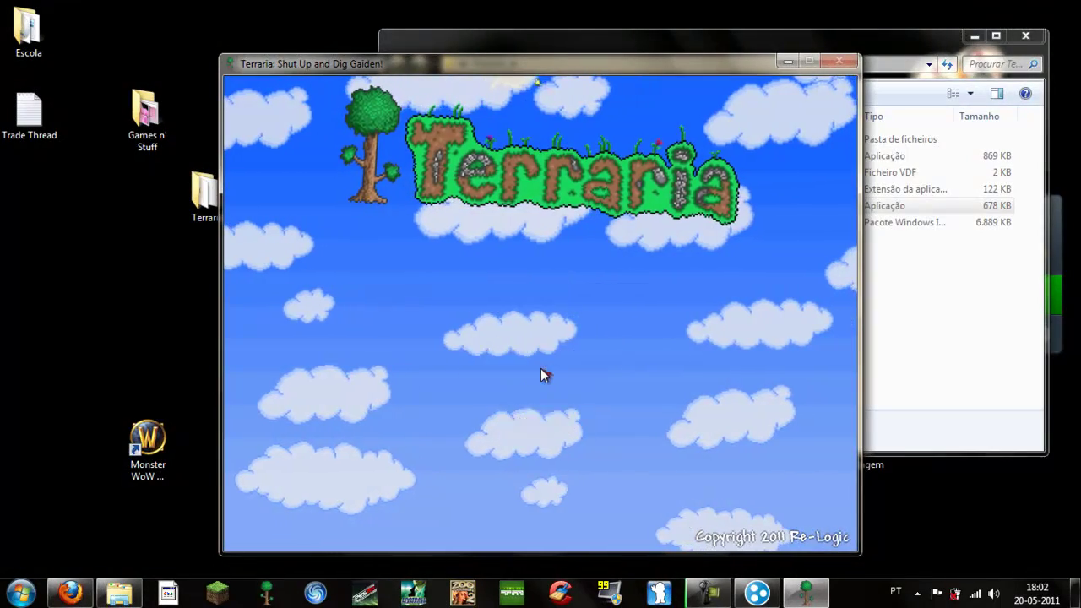
left_click(545, 368)
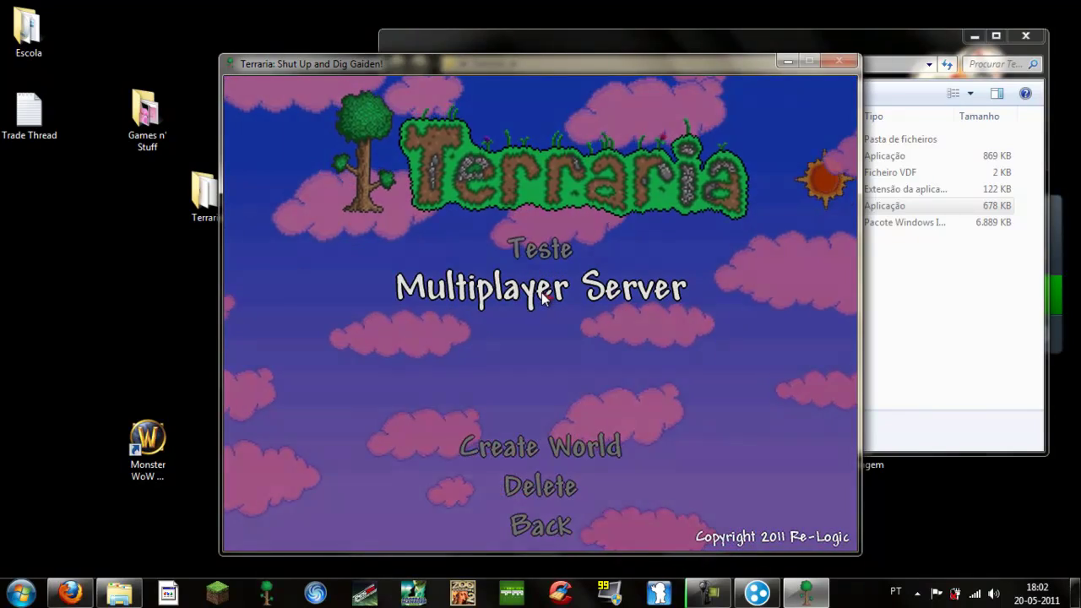
left_click(544, 296)
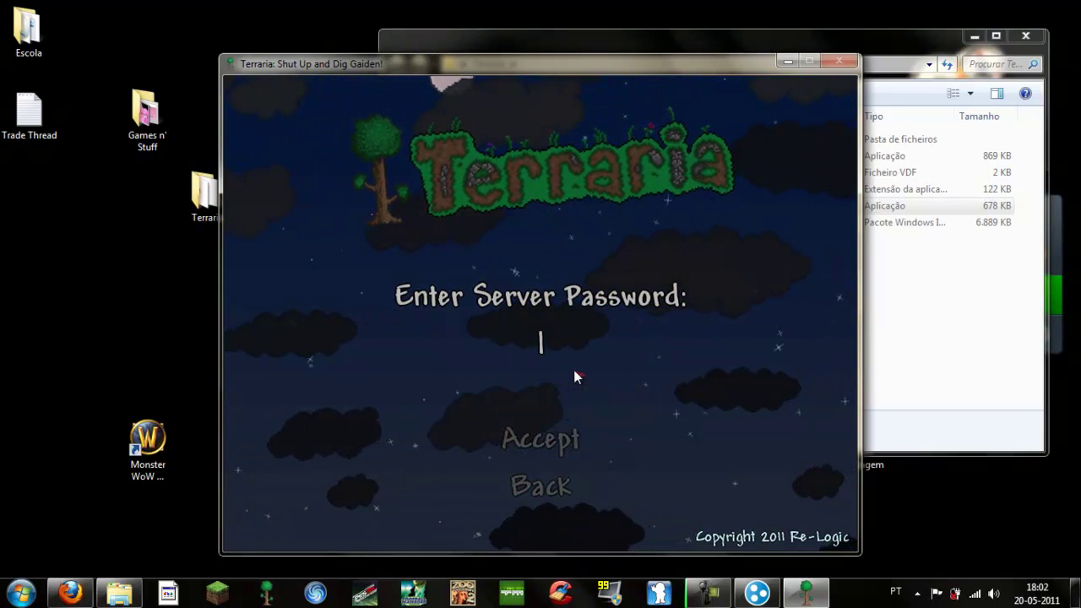
Set the server password, start hosting on port 31337, then minimize the game.
type("wwtww")
key("BackSpace")
key("BackSpace")
key("BackSpace")
key("BackSpace")
key("BackSpace")
type("terraria")
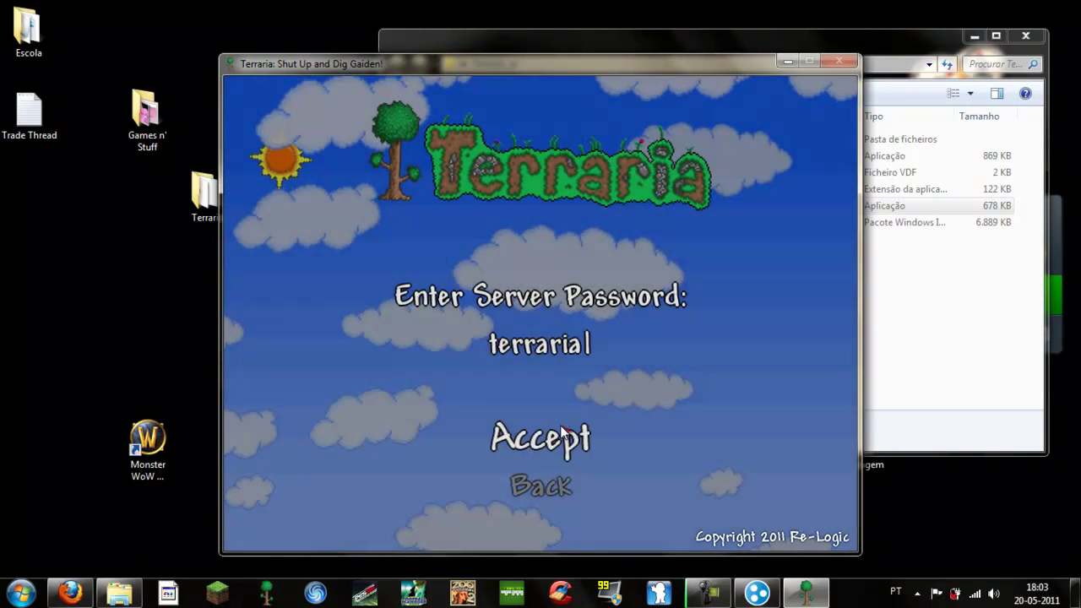
left_click(554, 433)
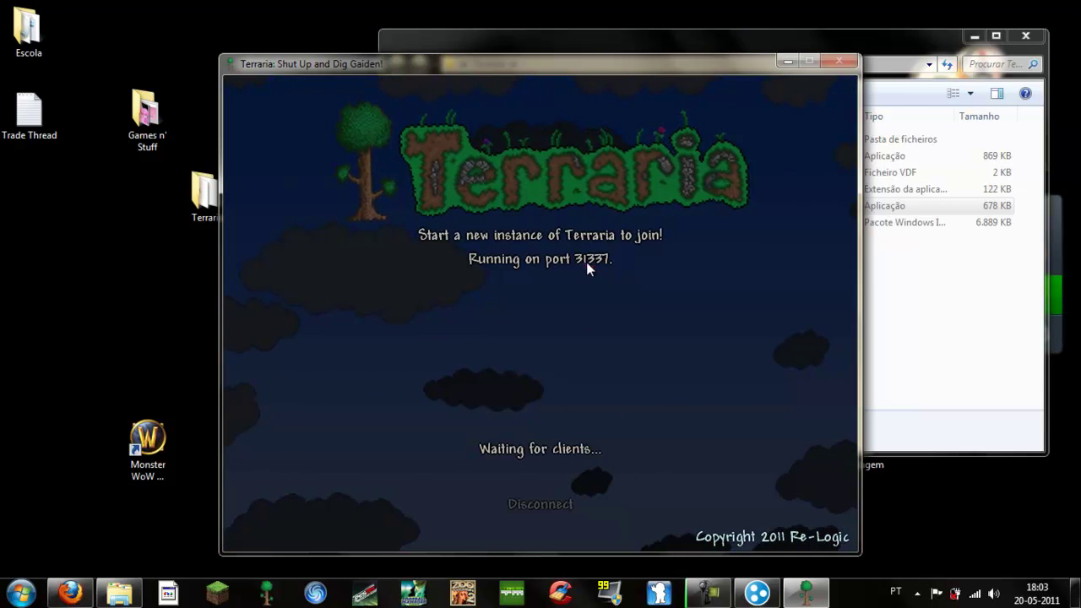
left_click(786, 63)
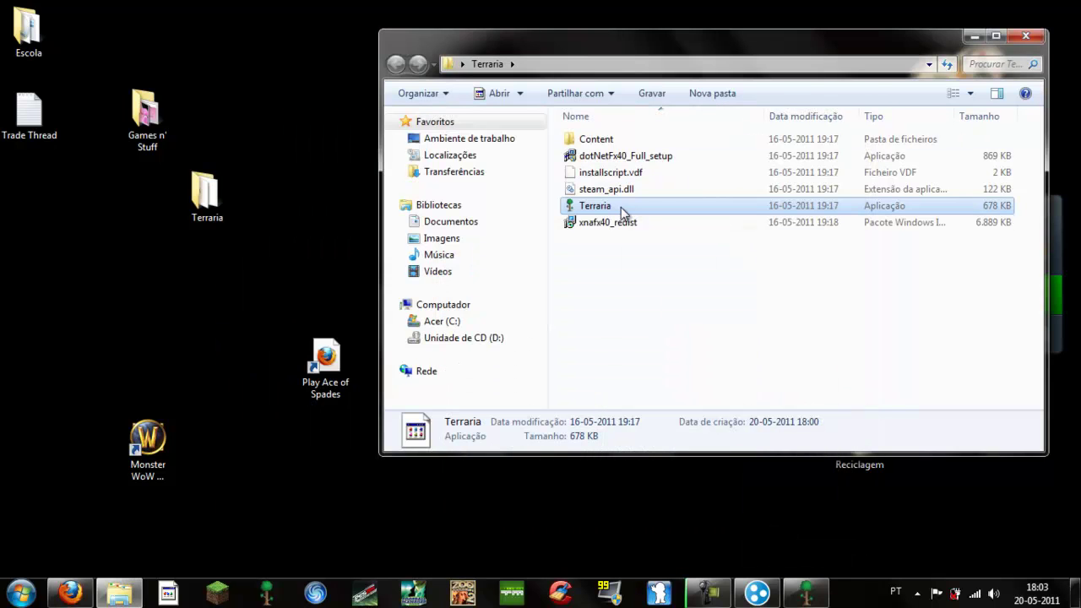
Launch a second copy of Terraria from the game folder.
left_click(621, 207)
left_click(614, 268)
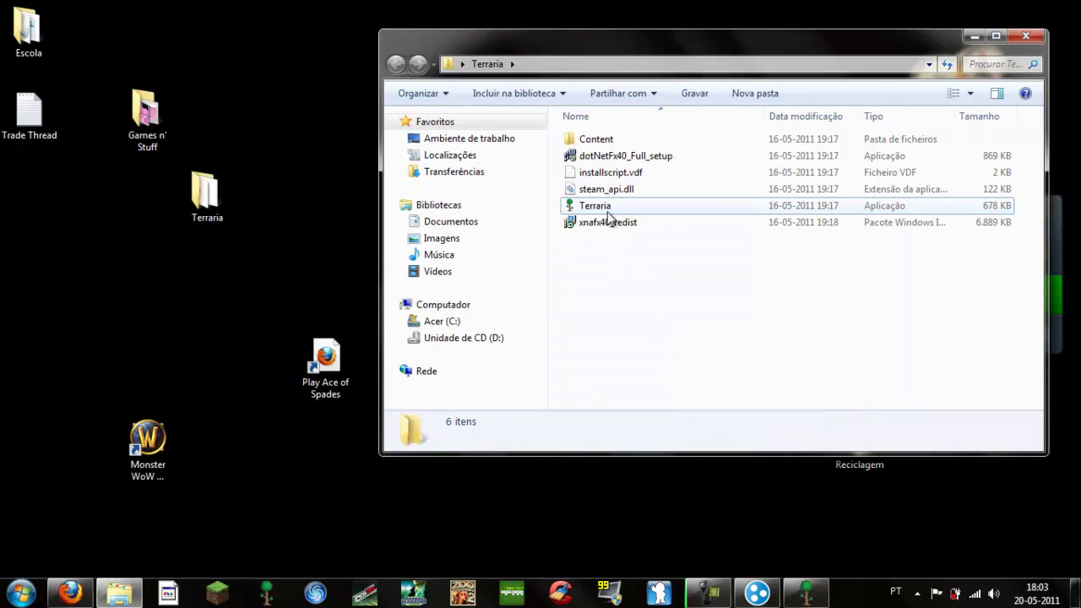
left_click(608, 212)
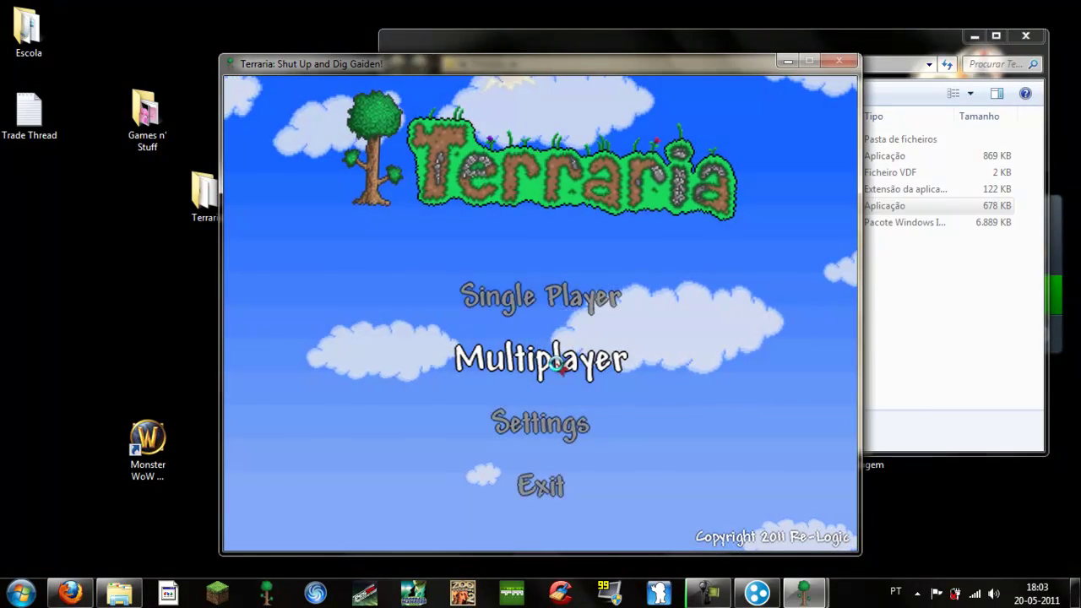
Join multiplayer with the existing character to reach the server IP address prompt.
left_click(555, 360)
left_click(559, 297)
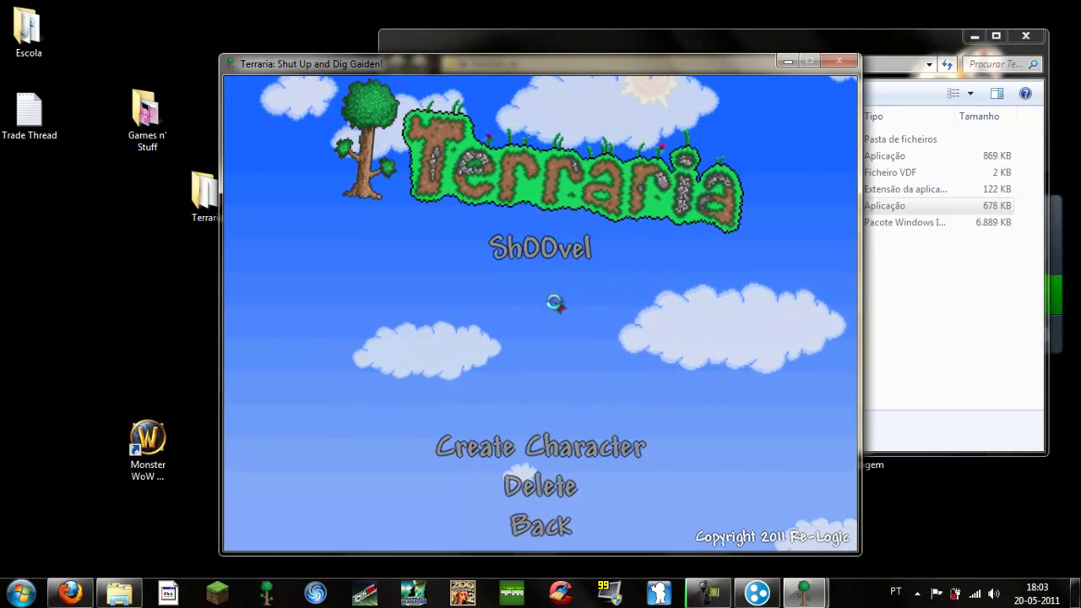
left_click(550, 247)
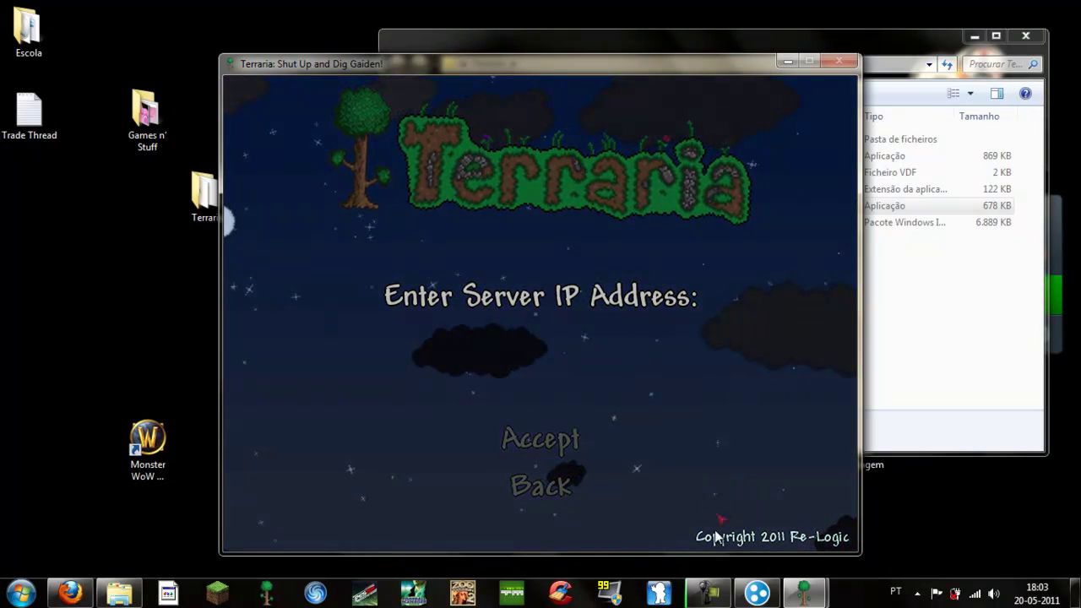
Connect to the host's Hamachi IP 5.186.138.152 and start typing the server password.
left_click(757, 593)
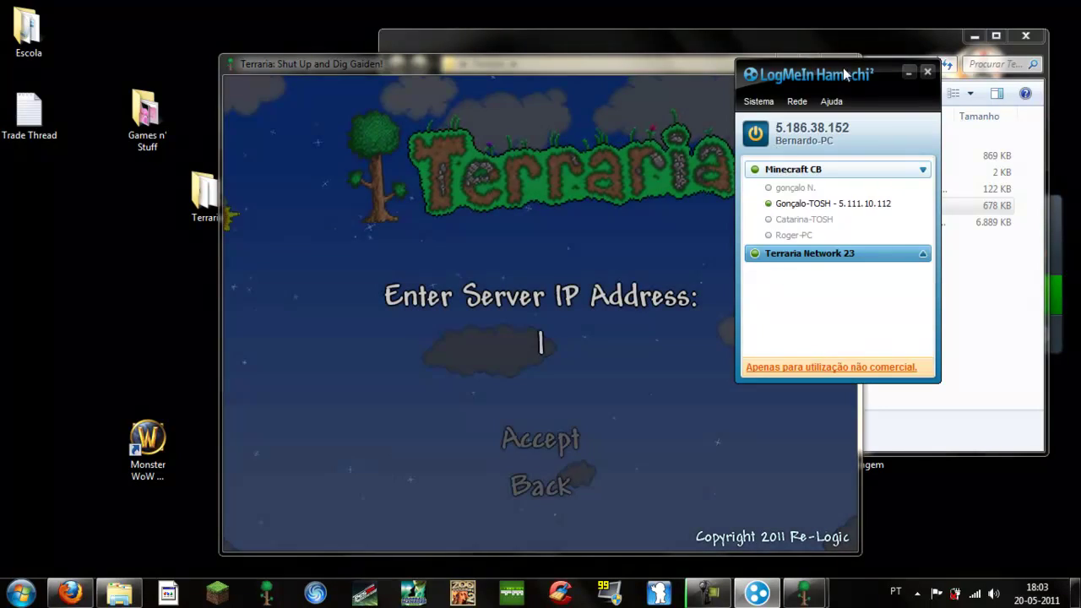
left_click_drag(811, 74, 950, 78)
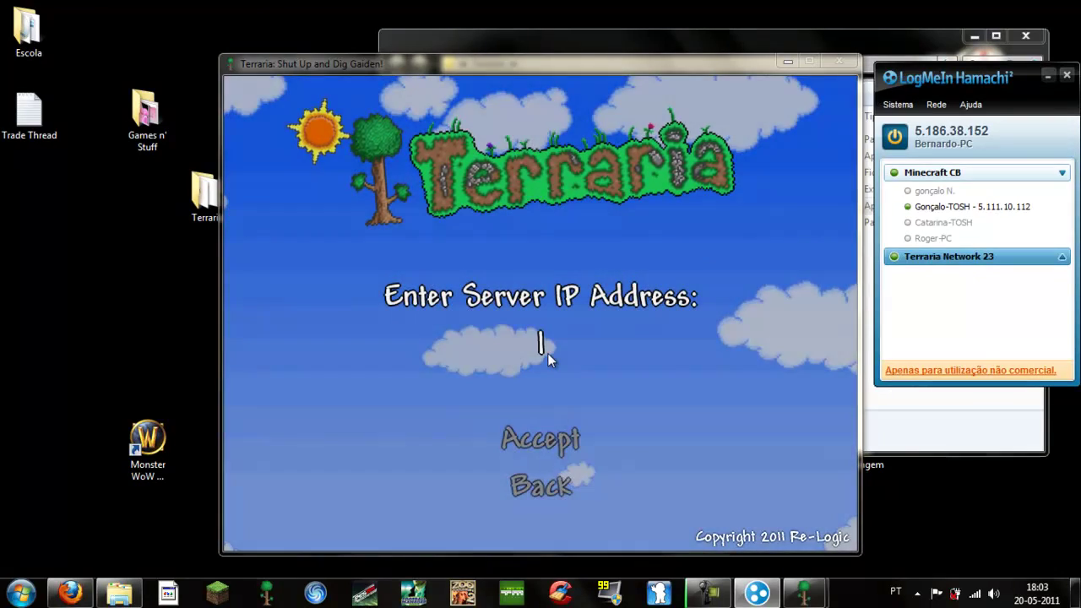
left_click(547, 353)
type("5.")
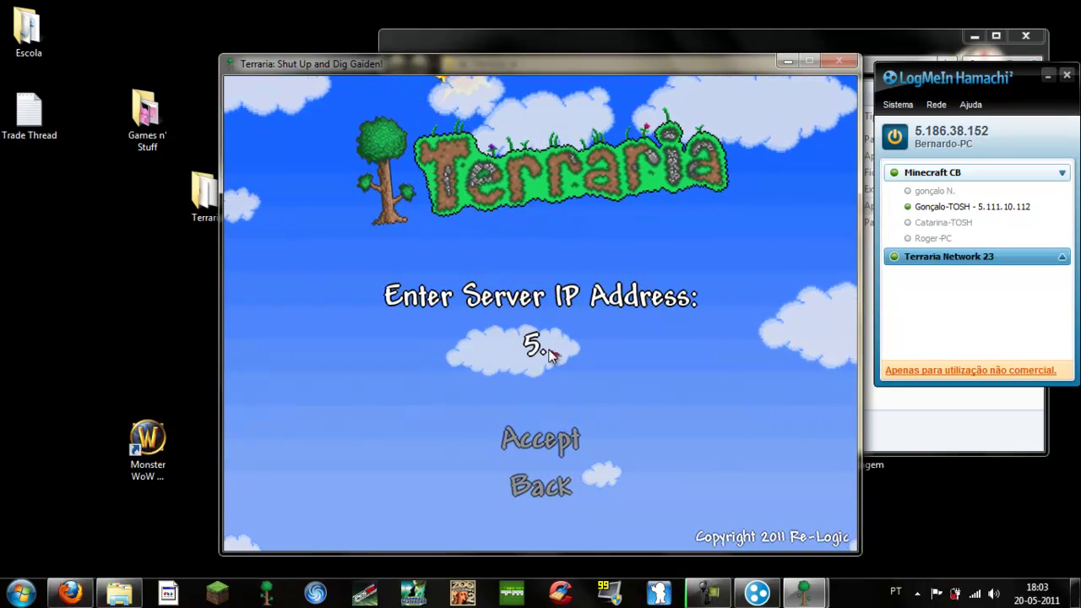
type("186.1")
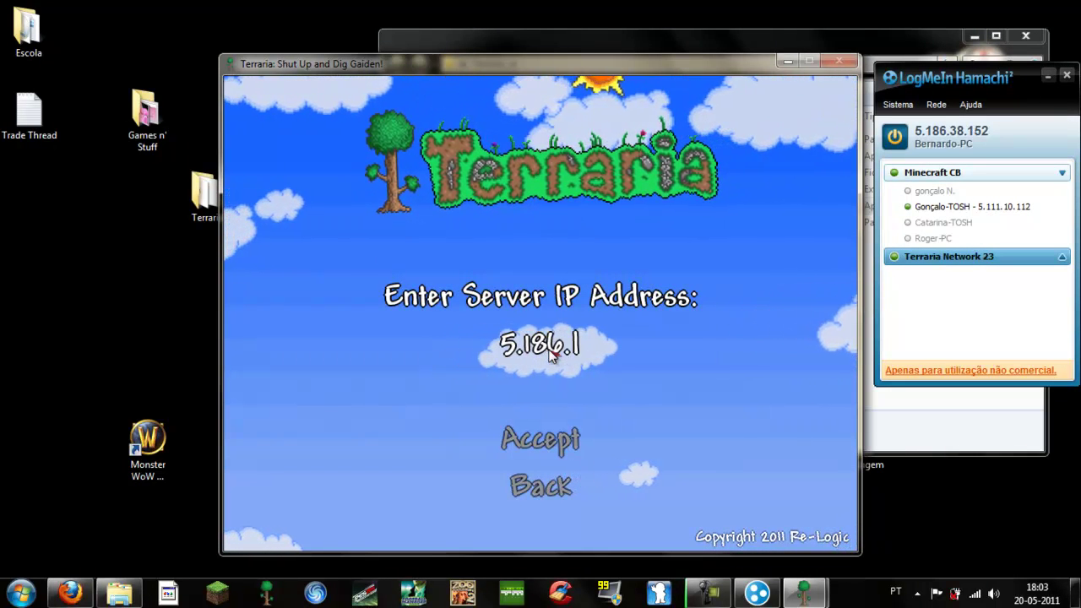
type("38.15")
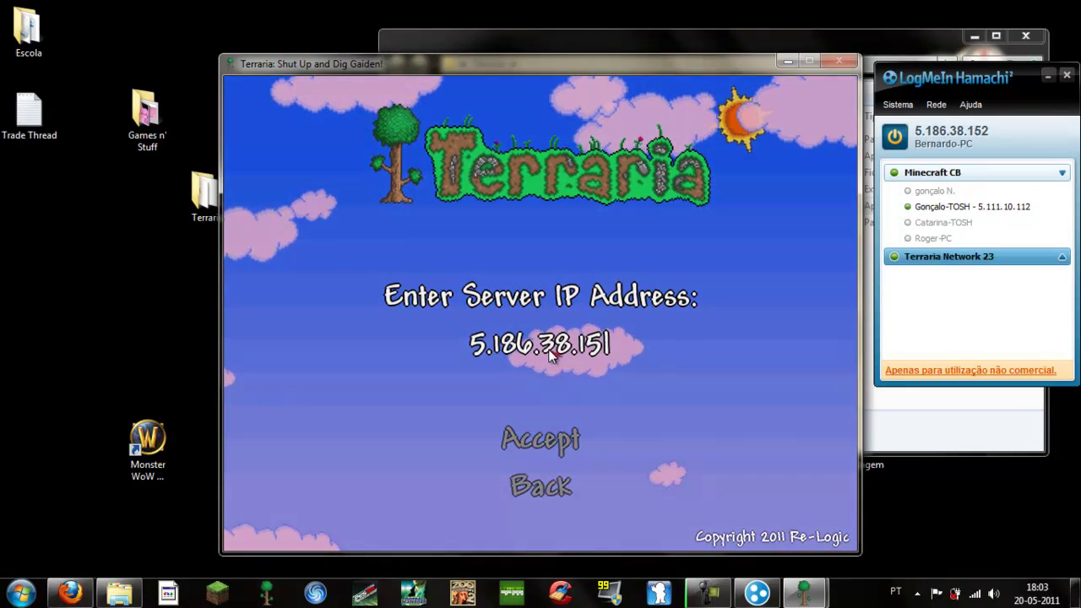
type("2")
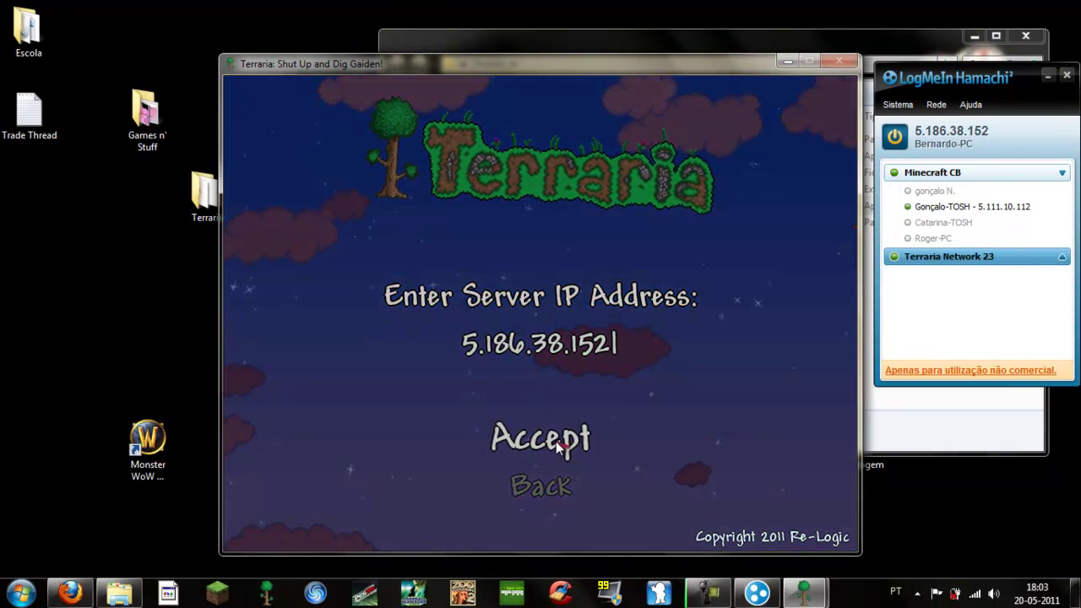
left_click(555, 441)
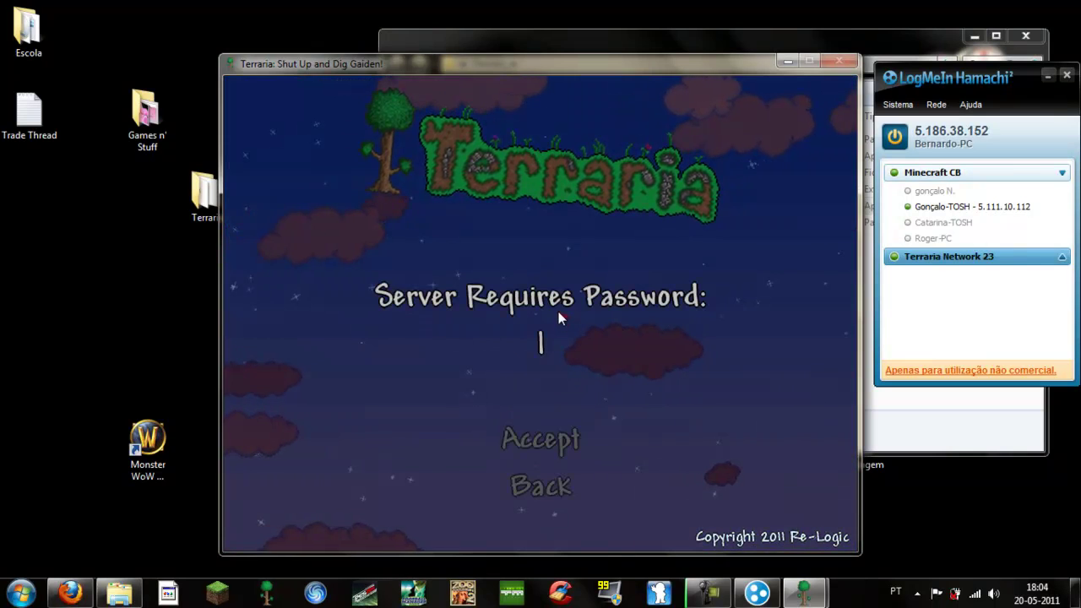
type("terraia")
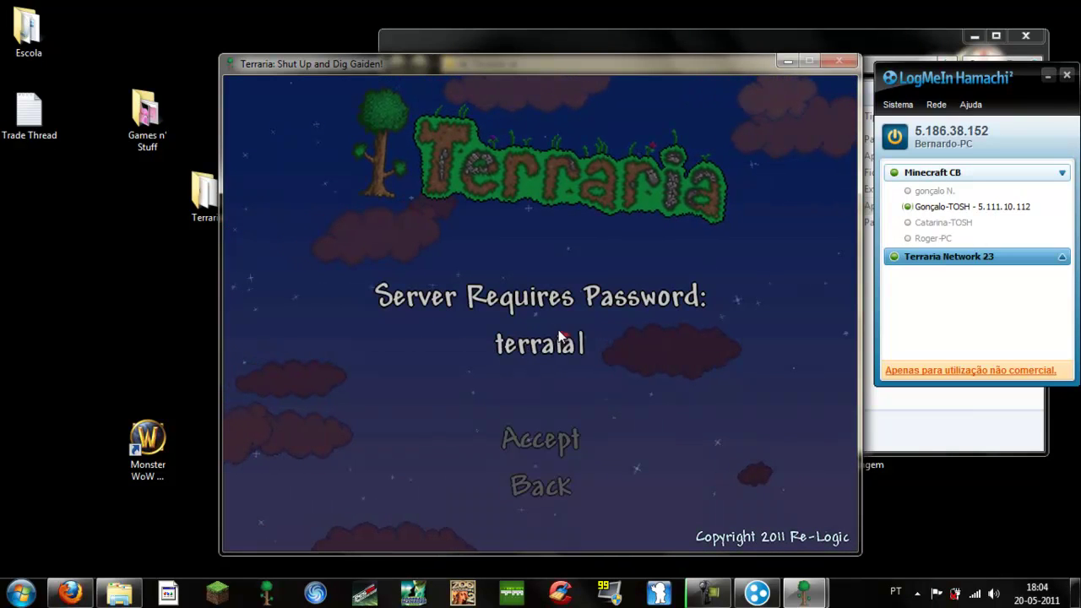
key("BackSpace")
key("BackSpace")
Finish the server password, join the world, and drop the character to the lower floor.
type("ria")
left_click(554, 446)
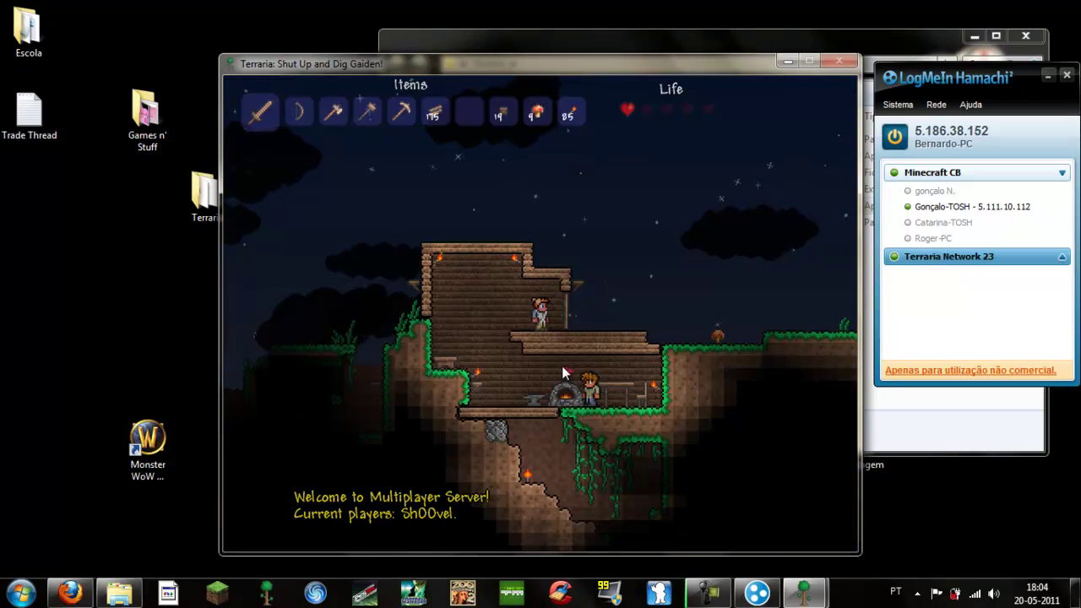
key("s")
key("a")
key("d")
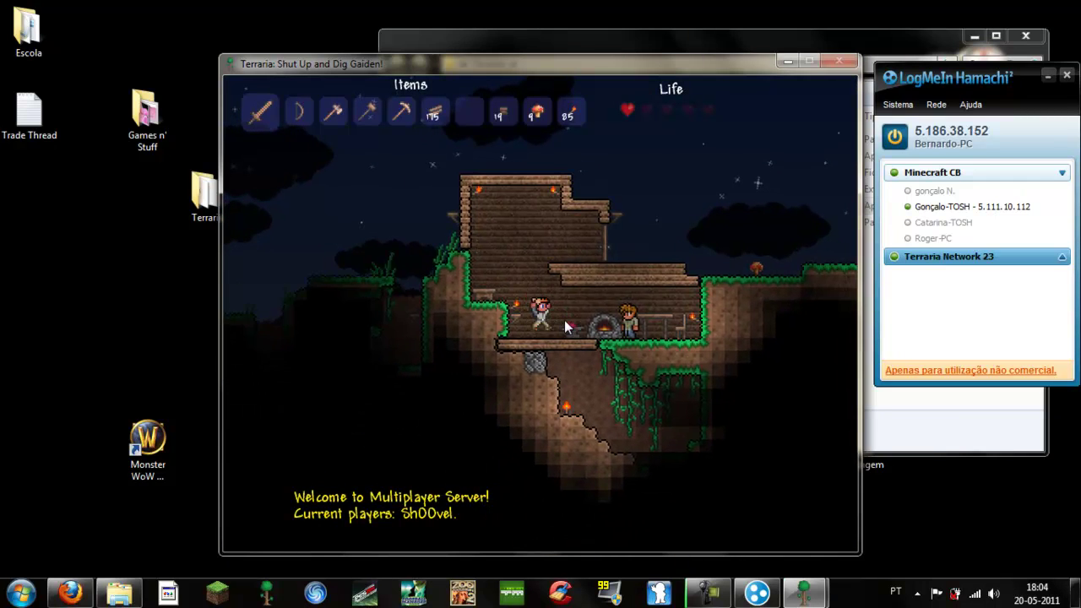
Walk left, jump onto the upper floor, then drop back down beside the forge.
key("a")
key("space")
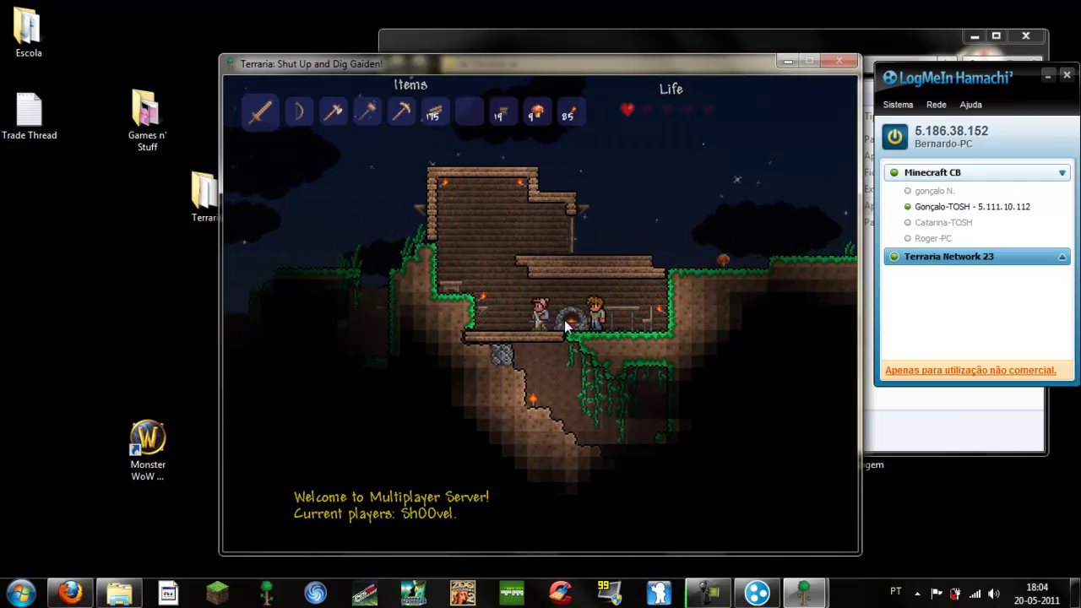
key("s")
key("d")
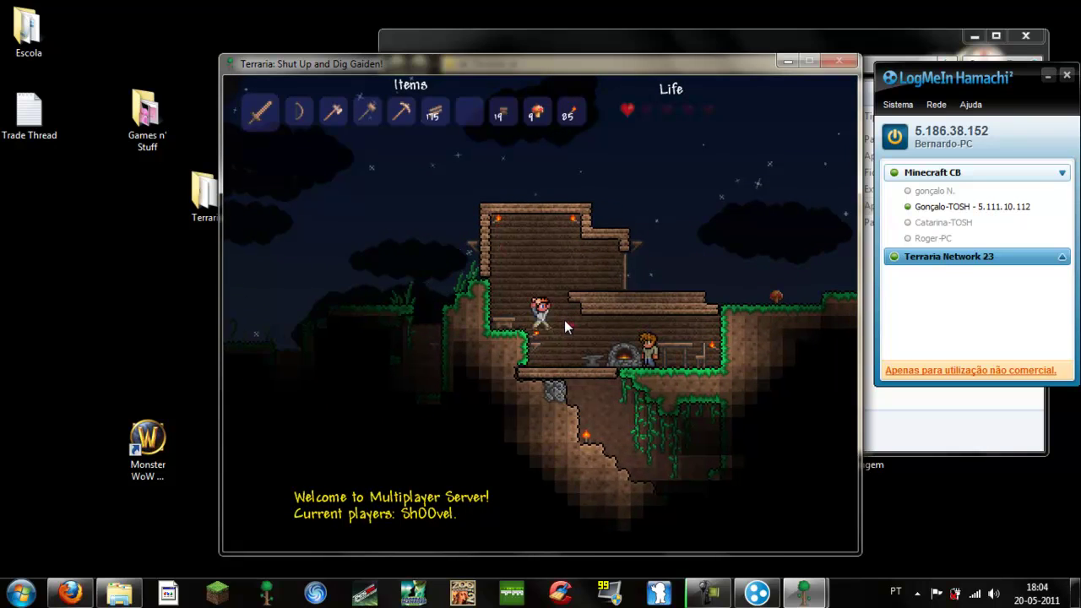
key("a")
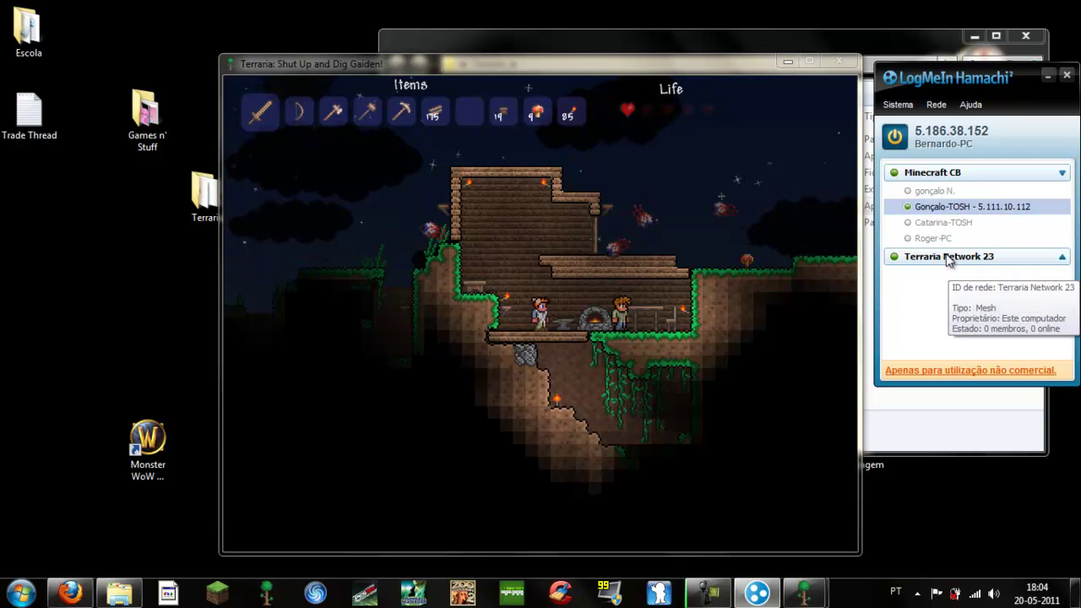
Disconnect from the server back to the Terraria title menu.
left_click(686, 236)
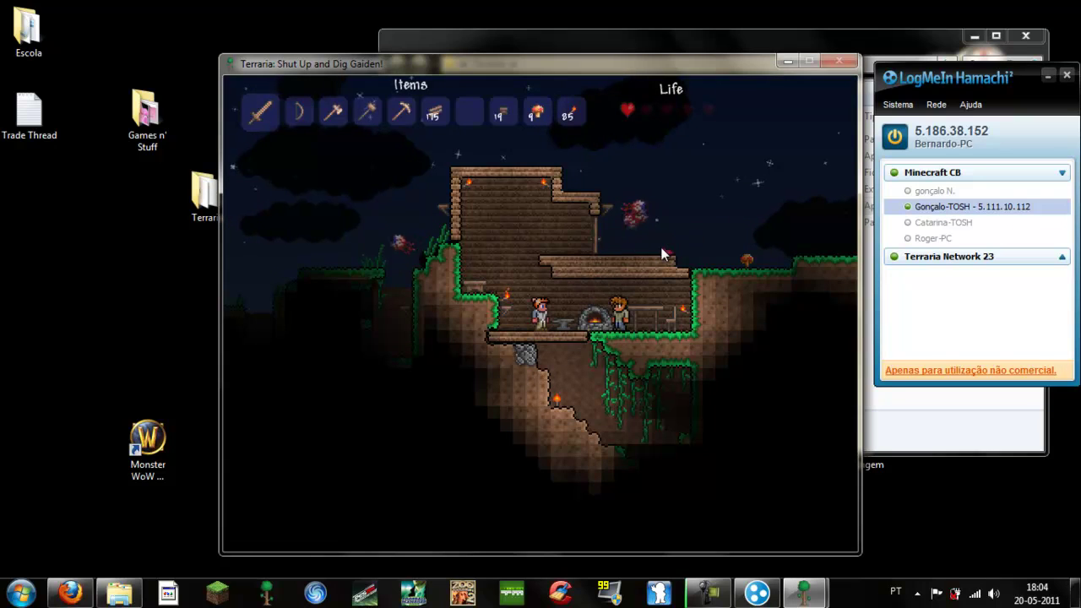
key("Escape")
left_click(762, 533)
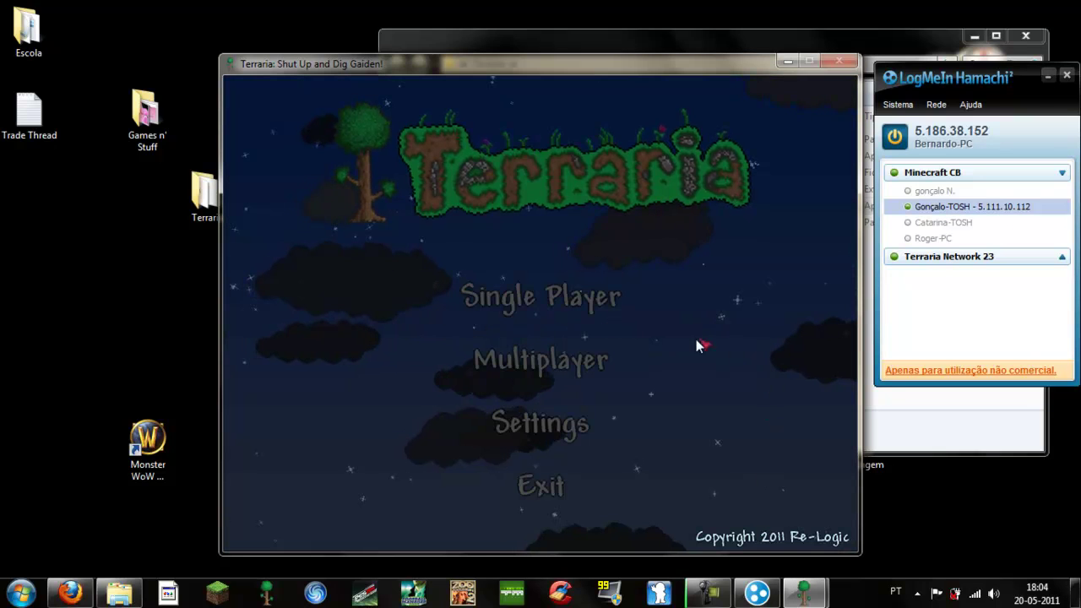
Quit the client copy and stop hosting on the server copy, saving the world.
left_click(563, 492)
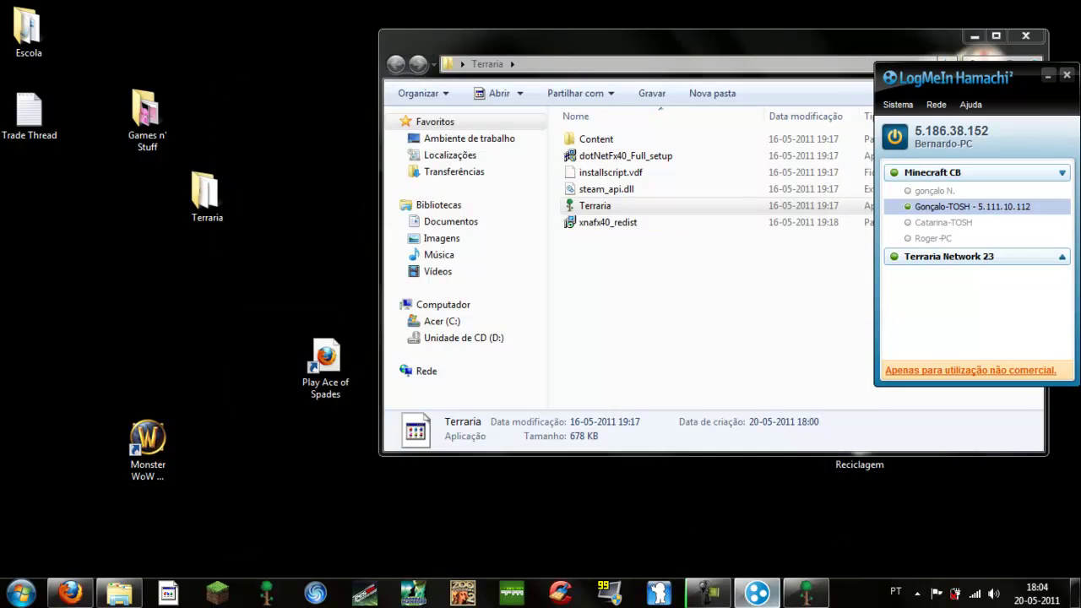
left_click(802, 596)
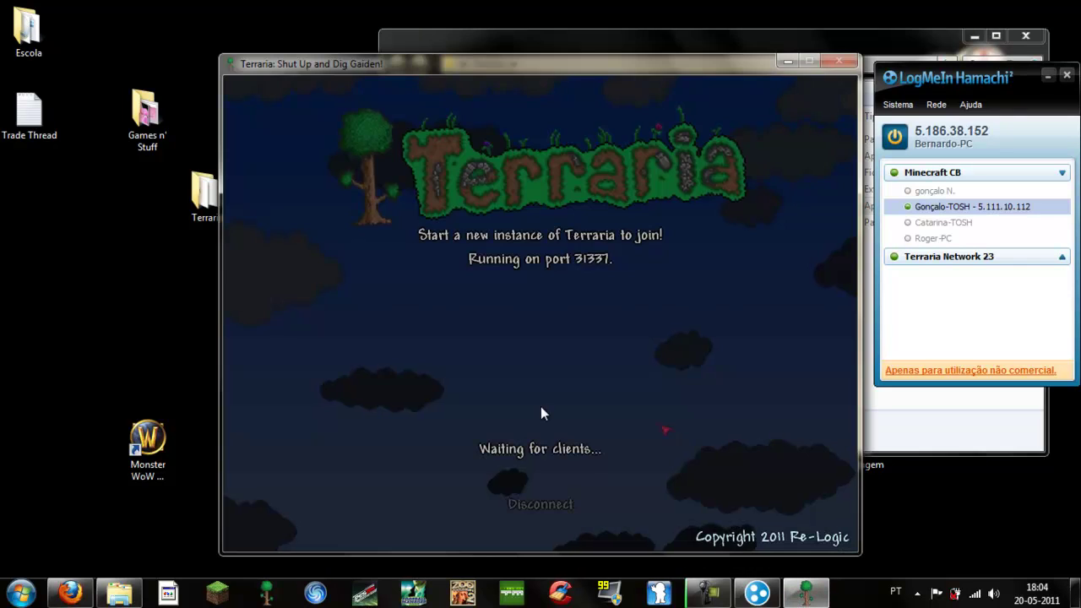
left_click(554, 501)
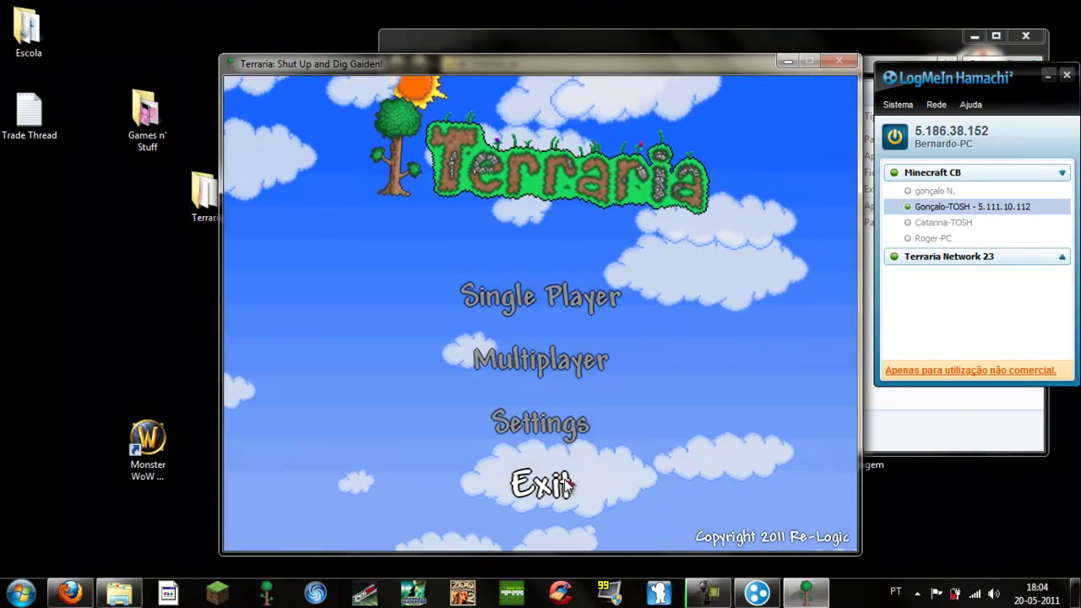
Exit the hosting copy, close the Terraria folder window, and centre Hamachi on screen.
left_click(566, 478)
left_click(1025, 37)
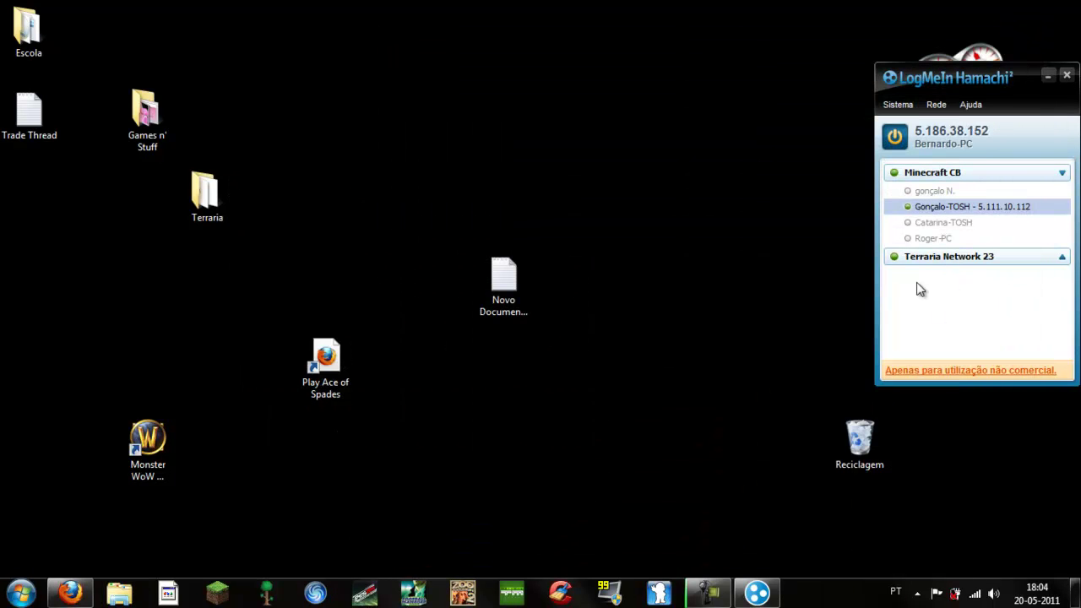
left_click_drag(957, 83, 574, 74)
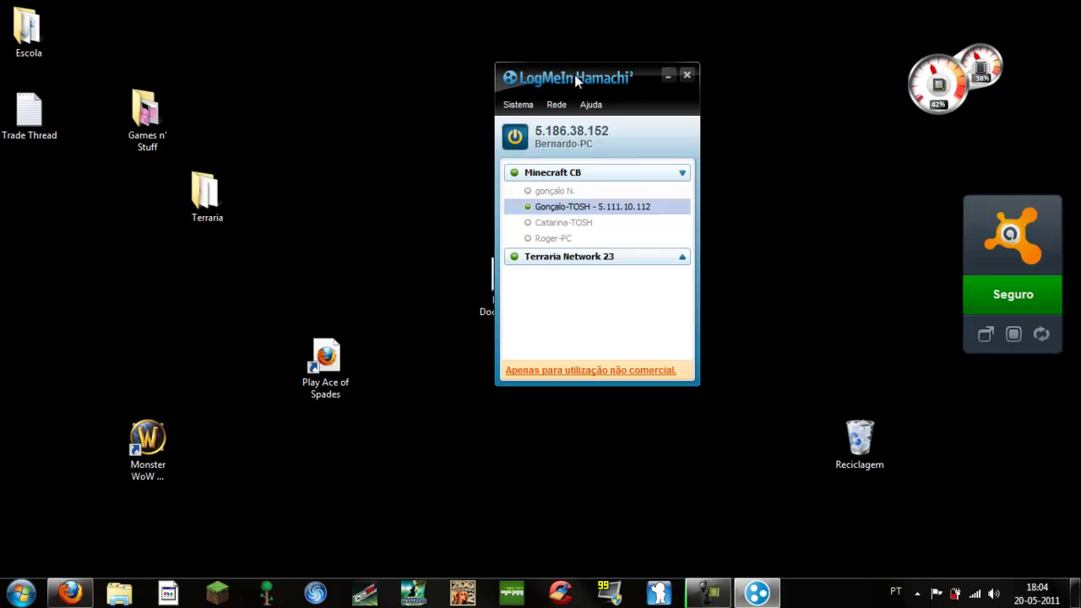